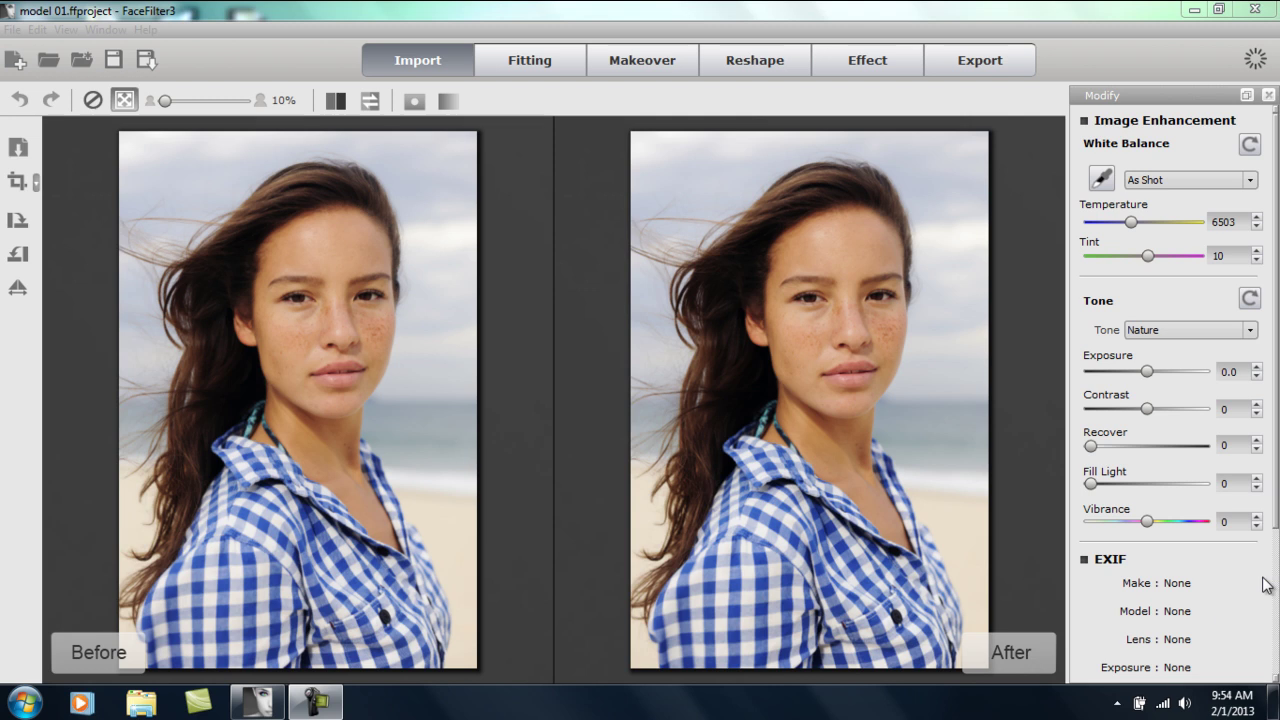
Step: Open the Highlight & Contour settings in the Makeover stage
left_click(653, 57)
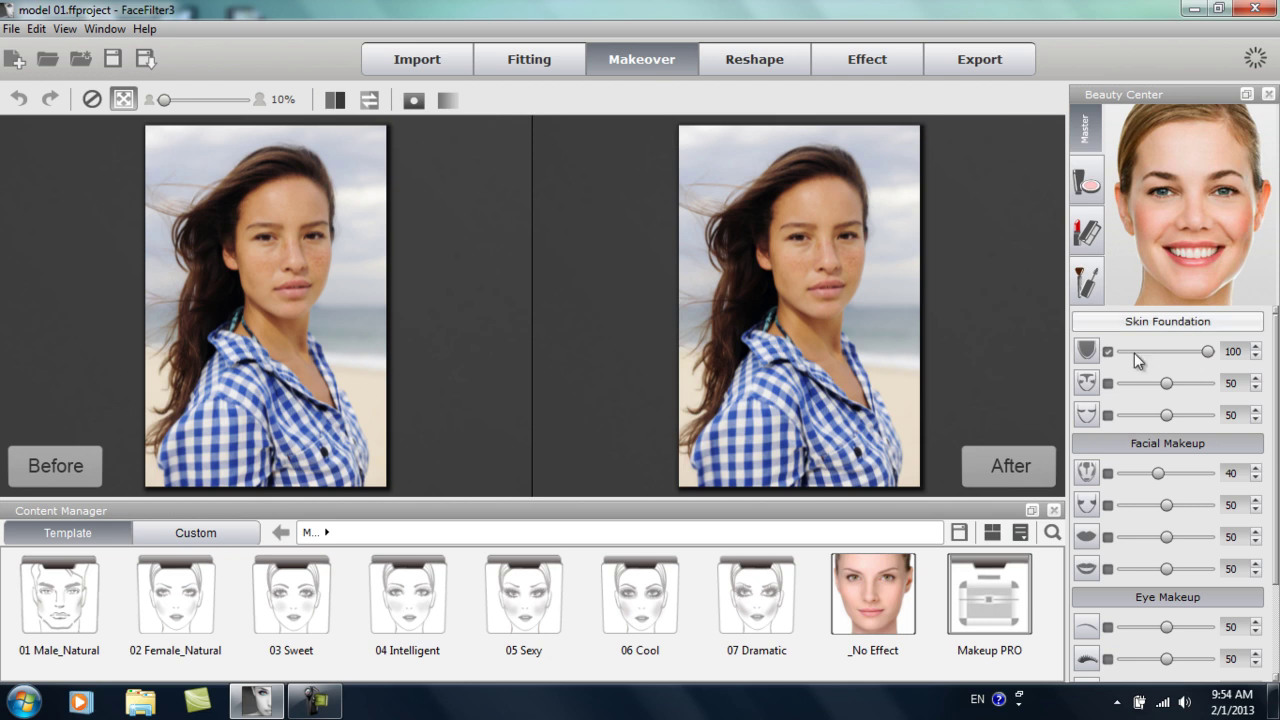
left_click(1088, 474)
left_click(1092, 482)
Step: Apply the Long Face template from the 02 Lighting_Left set to the portrait
scroll(601, 330, "up", 2)
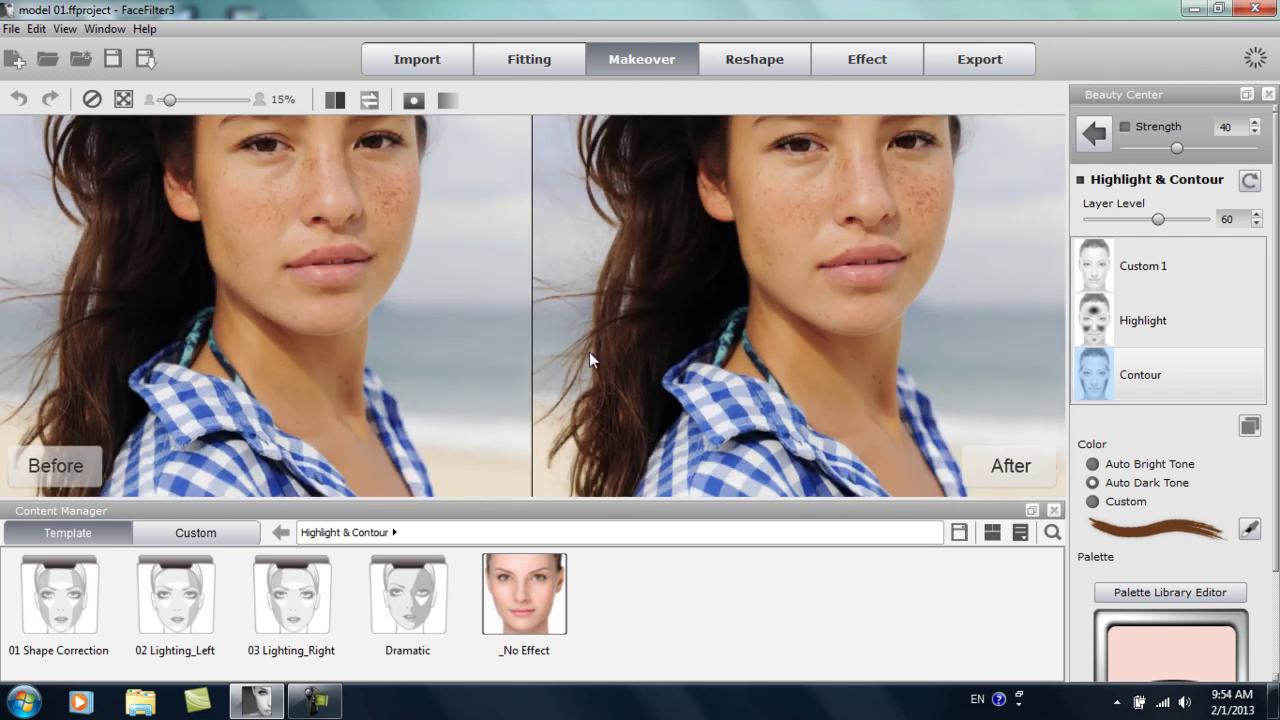
left_click_drag(799, 258, 789, 397)
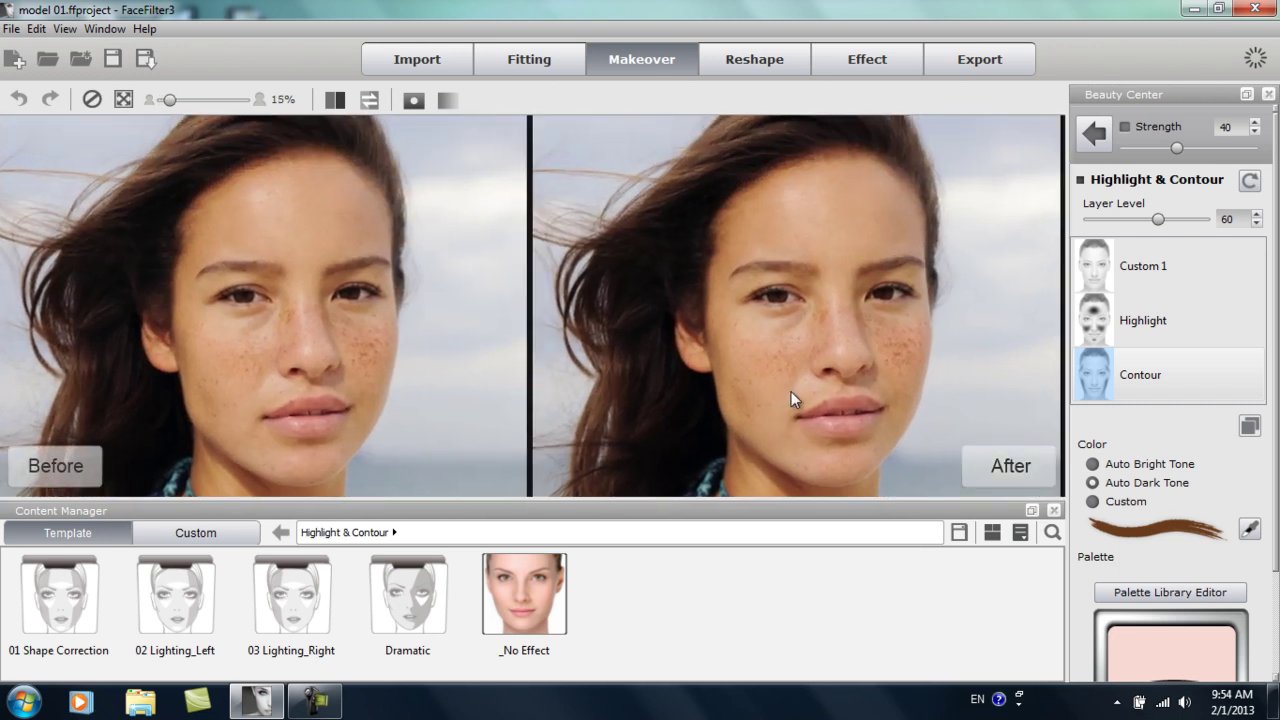
scroll(814, 364, "down", 1)
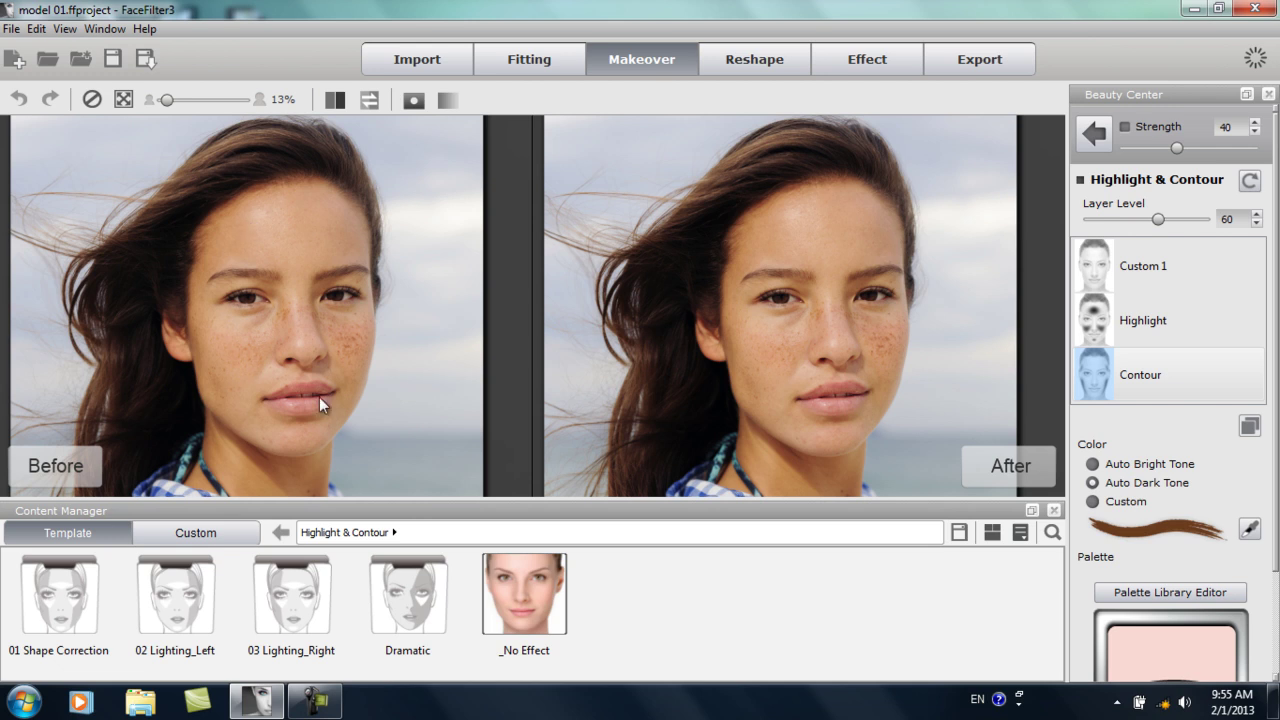
double_click(192, 596)
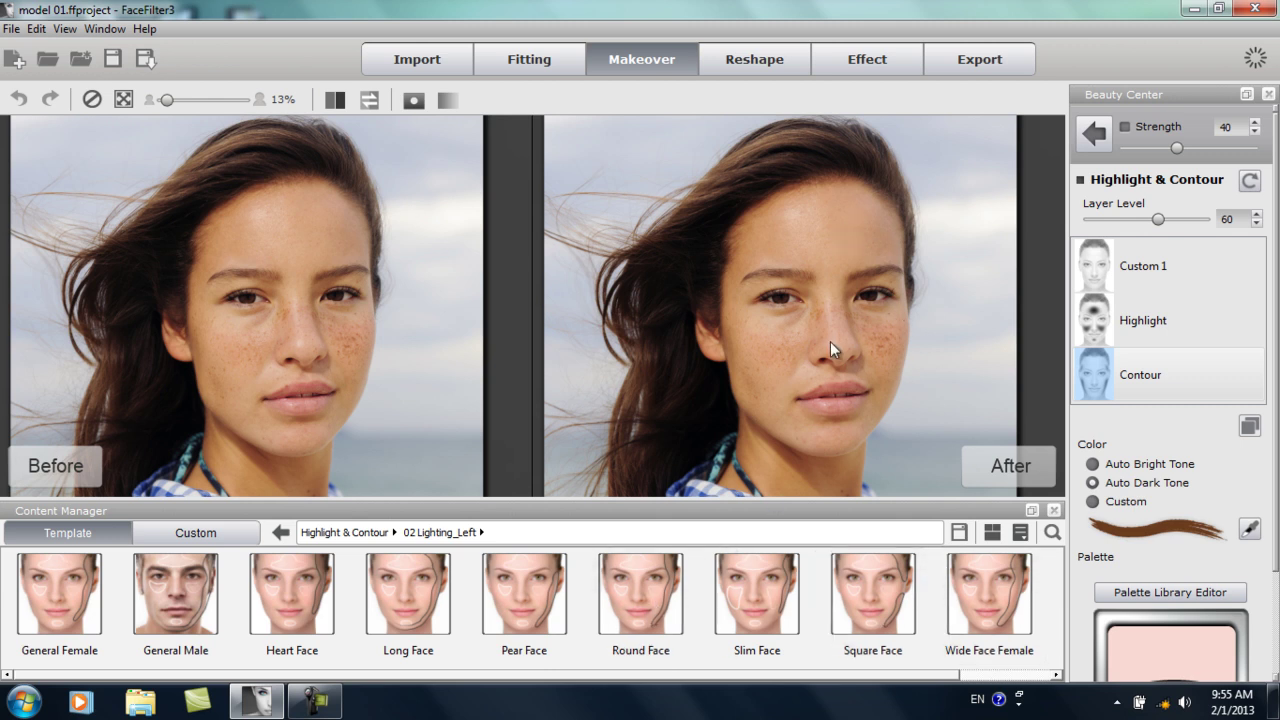
left_click(432, 588)
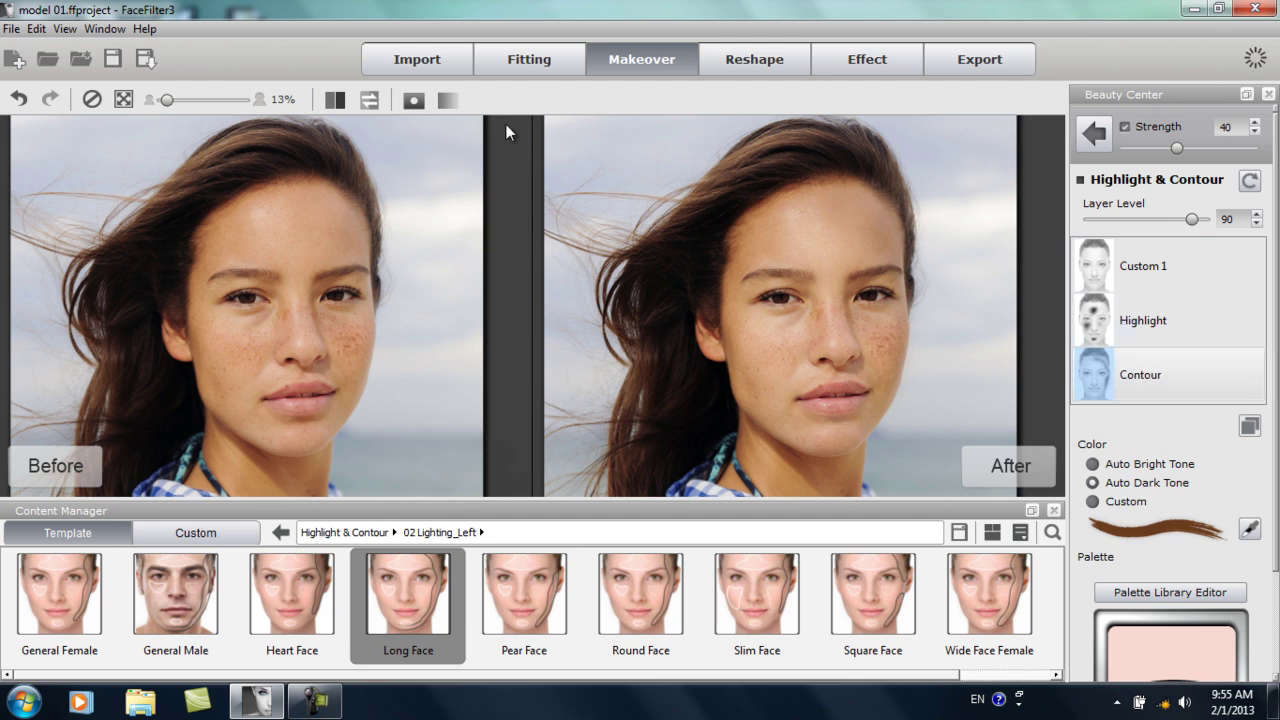
Step: Show the mask tools and inspect the masks of the Highlight and Contour layers, ending on Contour
left_click(406, 100)
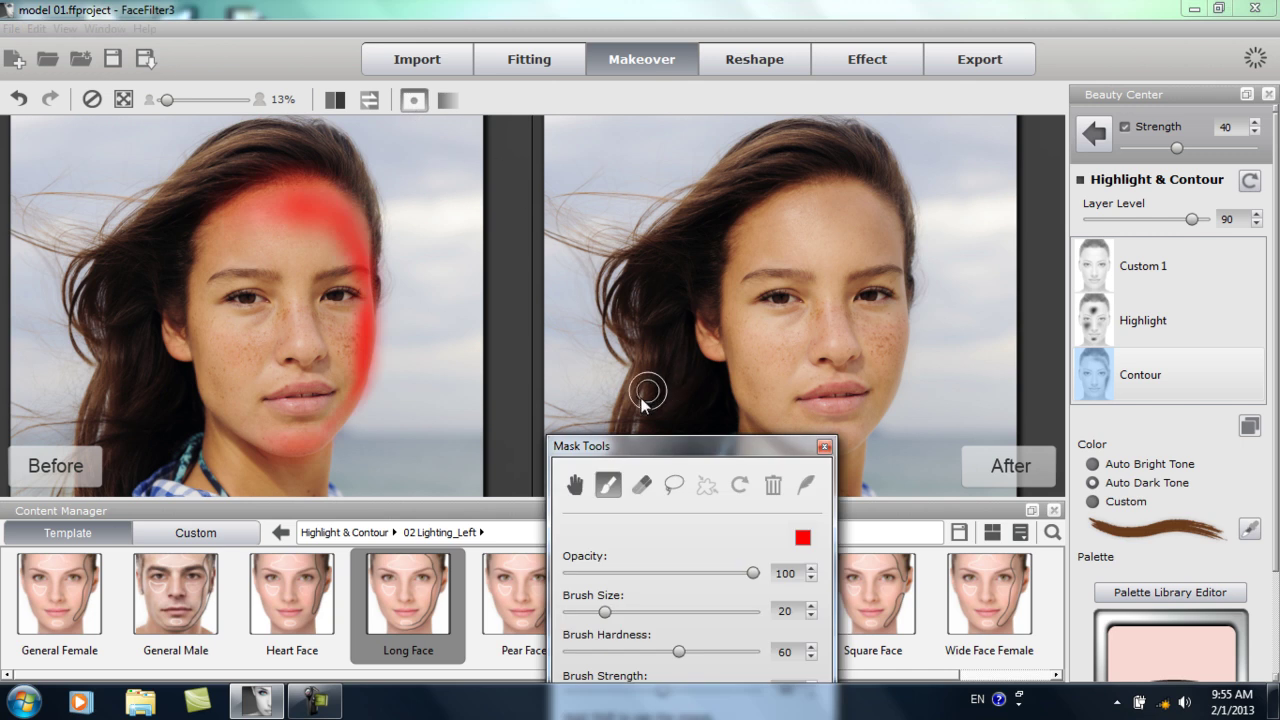
left_click_drag(645, 455, 492, 386)
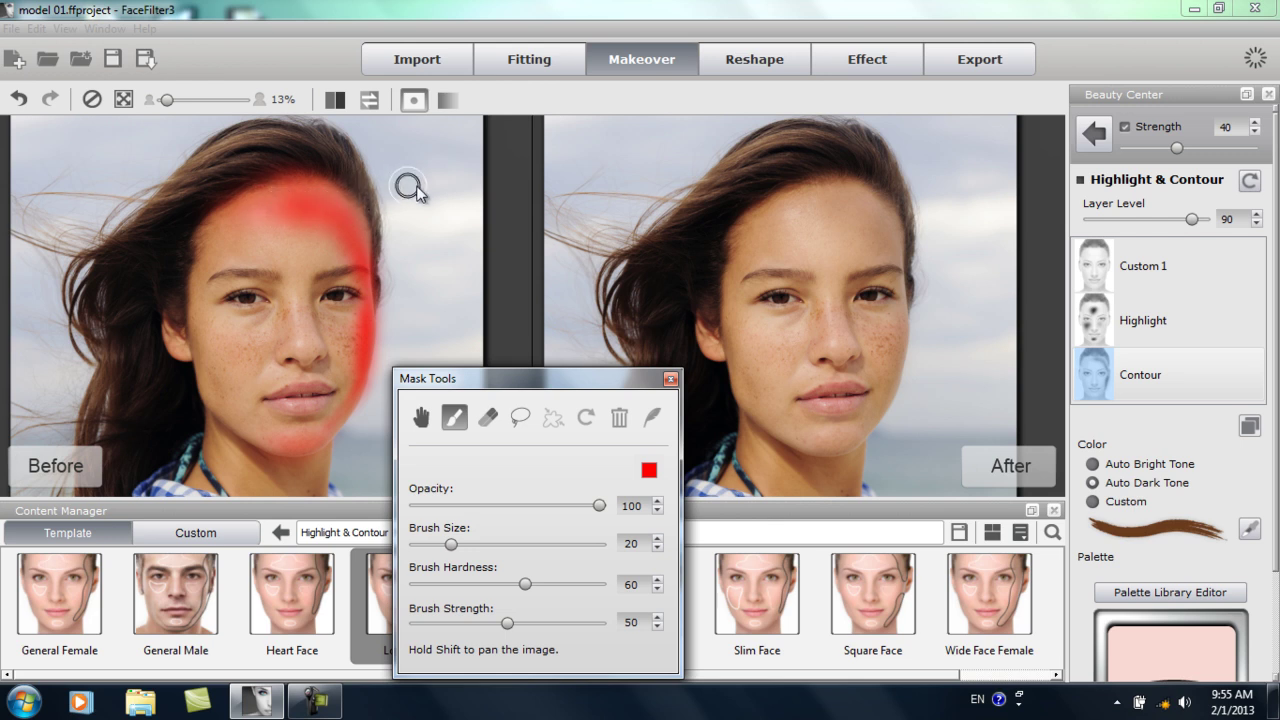
left_click(1152, 322)
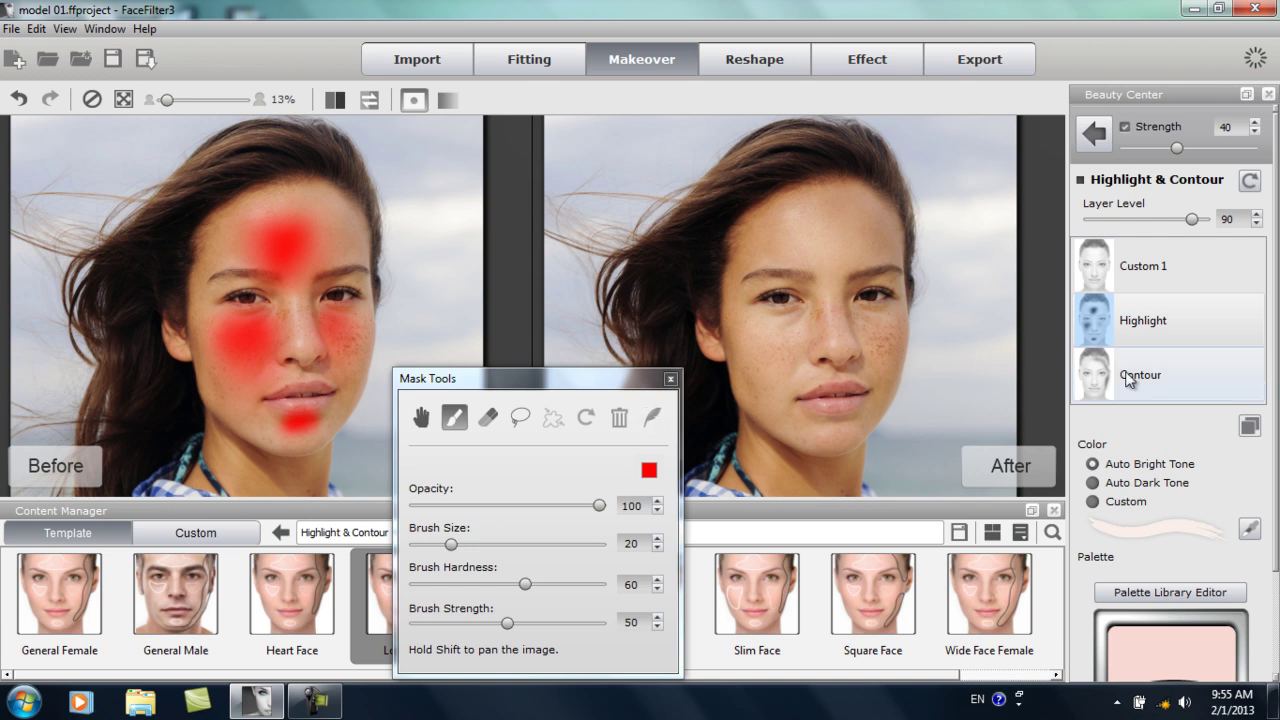
left_click(1200, 393)
left_click_drag(487, 397, 492, 345)
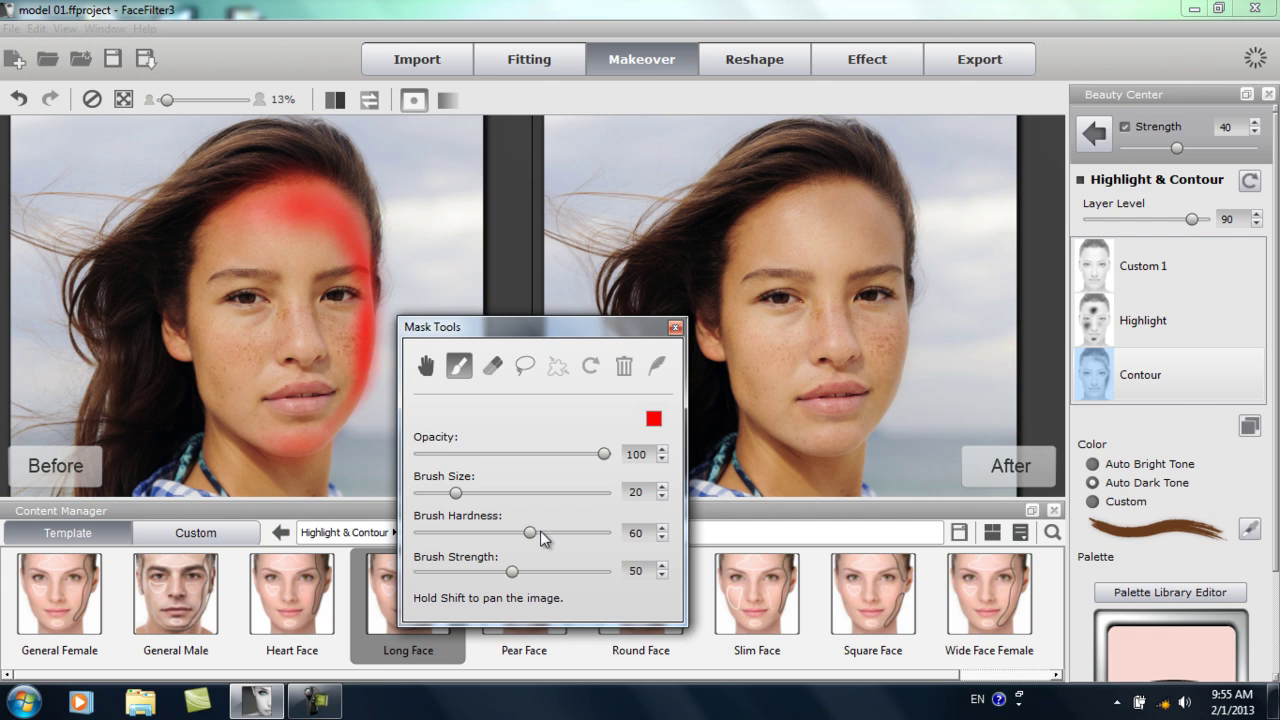
Step: Paint the Contour mask along the right edge of the face from forehead to chin with brush strength 68
scroll(843, 351, "up", 1)
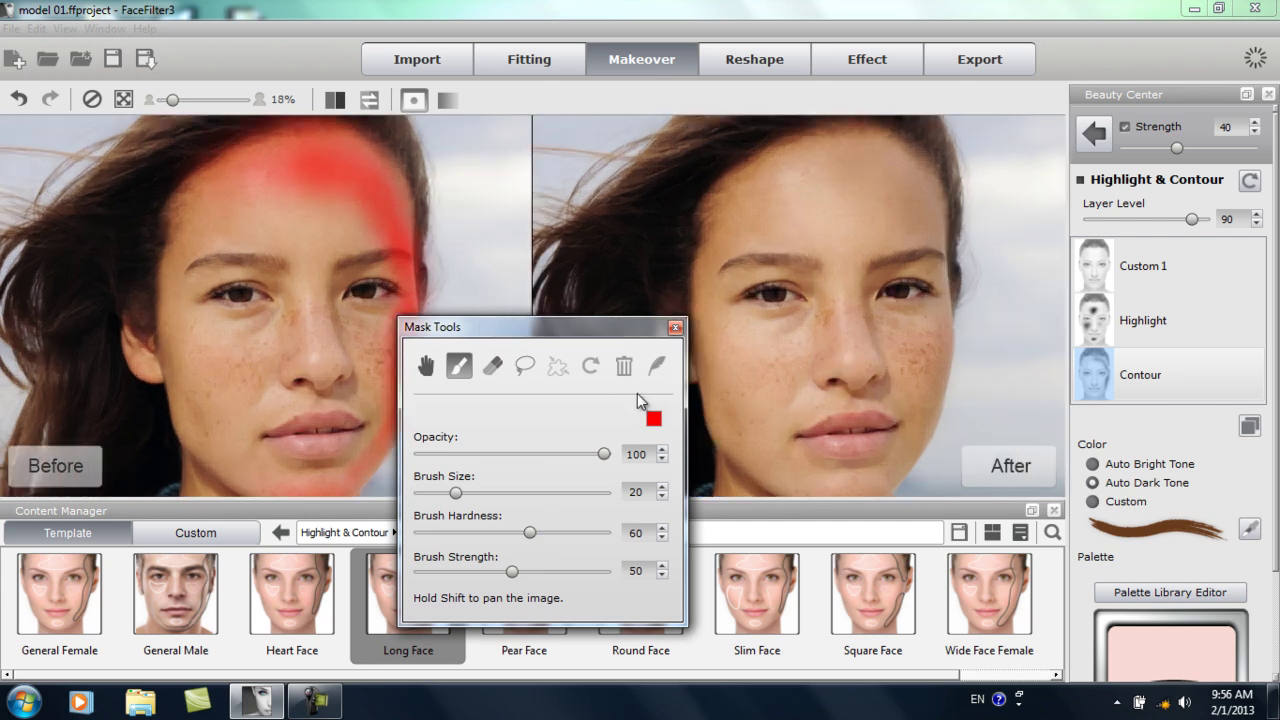
scroll(985, 450, "down", 1)
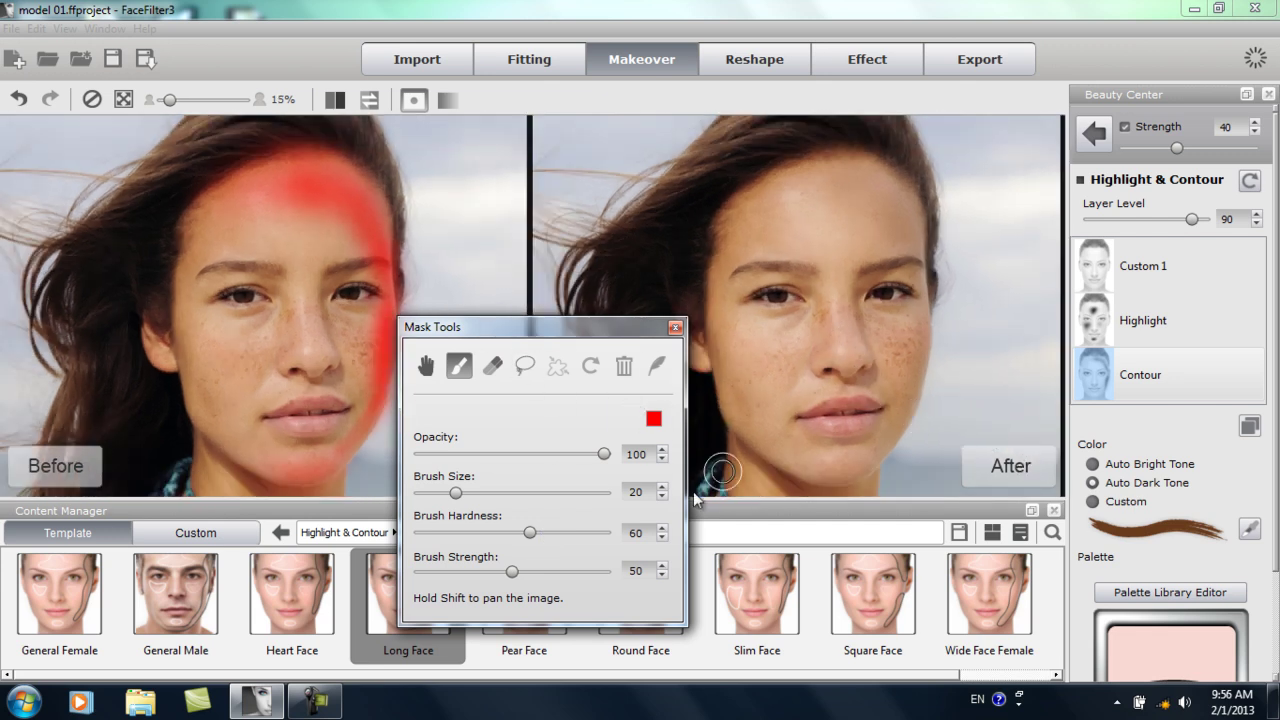
left_click_drag(497, 328, 519, 396)
left_click_drag(534, 639, 570, 640)
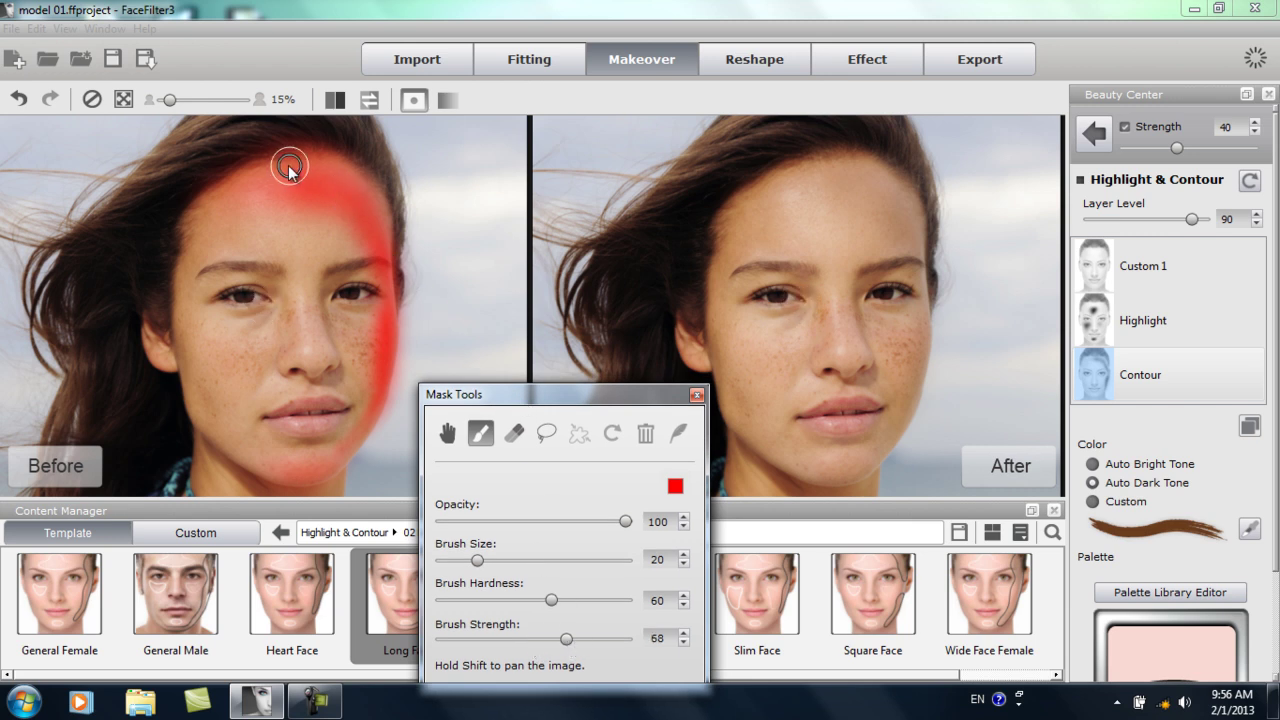
mouse_move(287, 165)
left_mouse_down()
mouse_move(320, 163)
mouse_move(354, 183)
mouse_move(383, 223)
mouse_move(389, 328)
mouse_move(360, 428)
mouse_move(336, 455)
mouse_move(278, 470)
left_mouse_up()
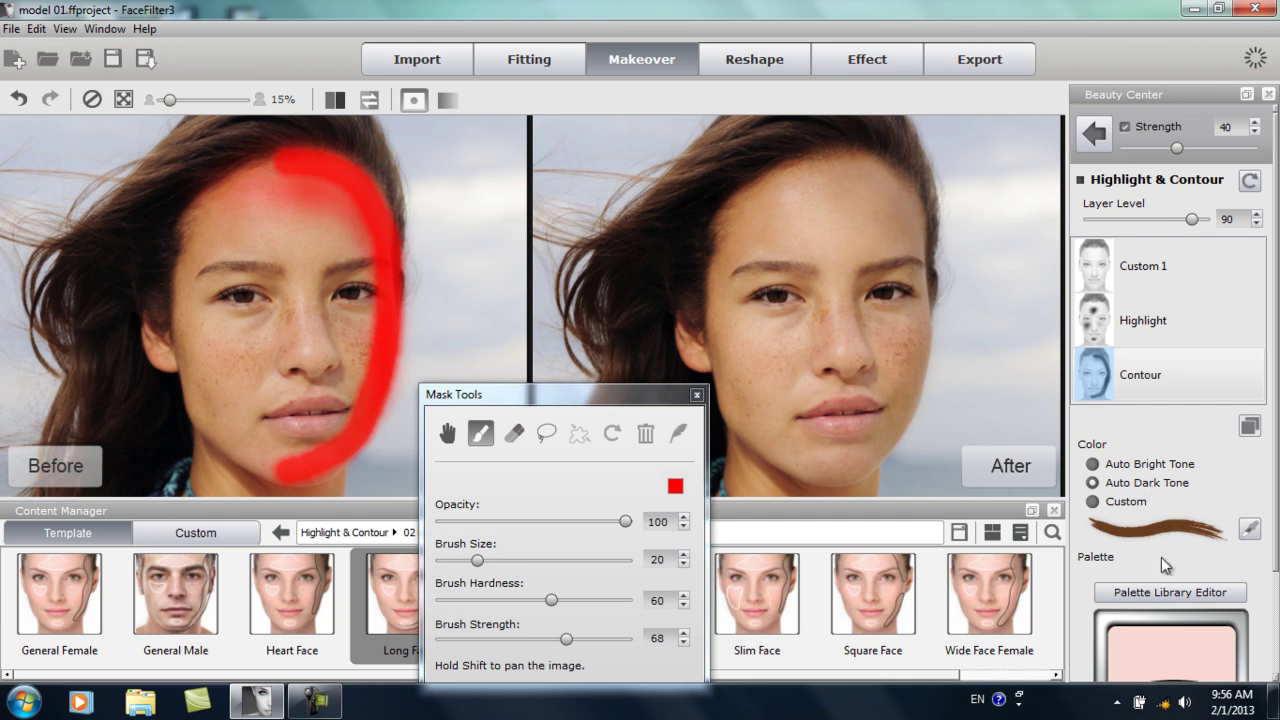
Step: Try Auto Bright Tone on the Contour layer and return its color to Auto Dark Tone
left_click(1137, 468)
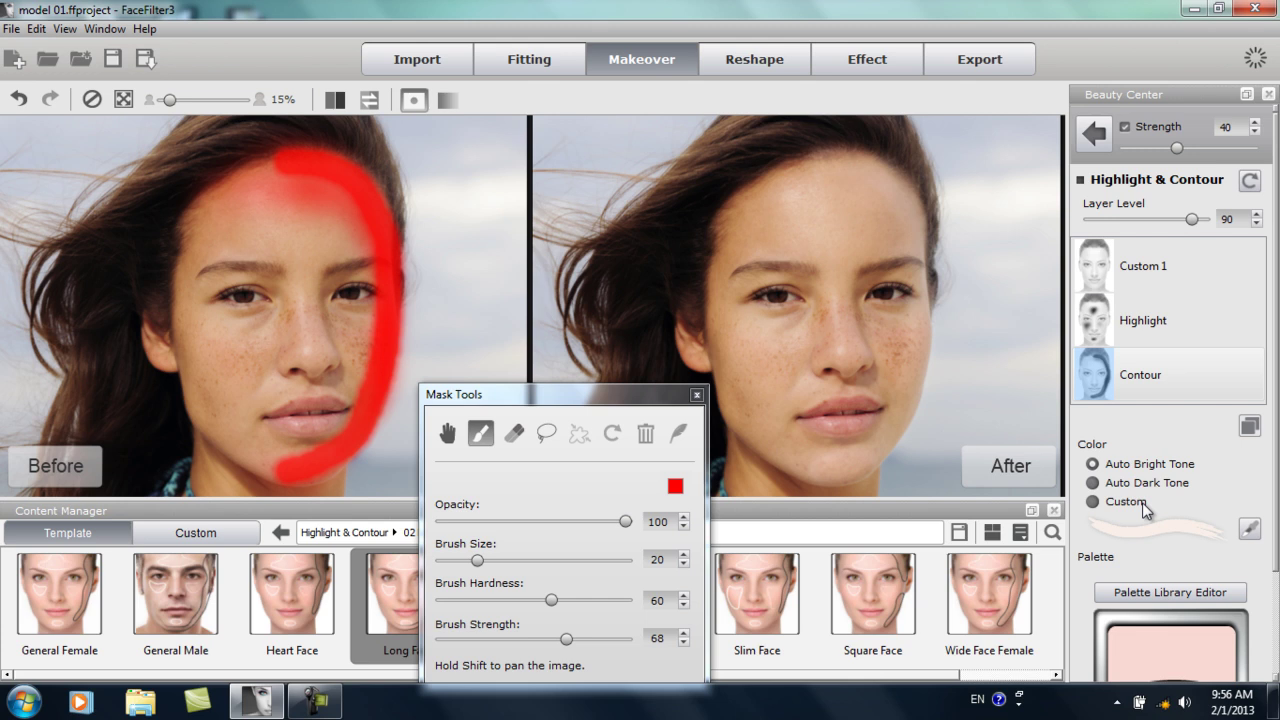
left_click(1140, 483)
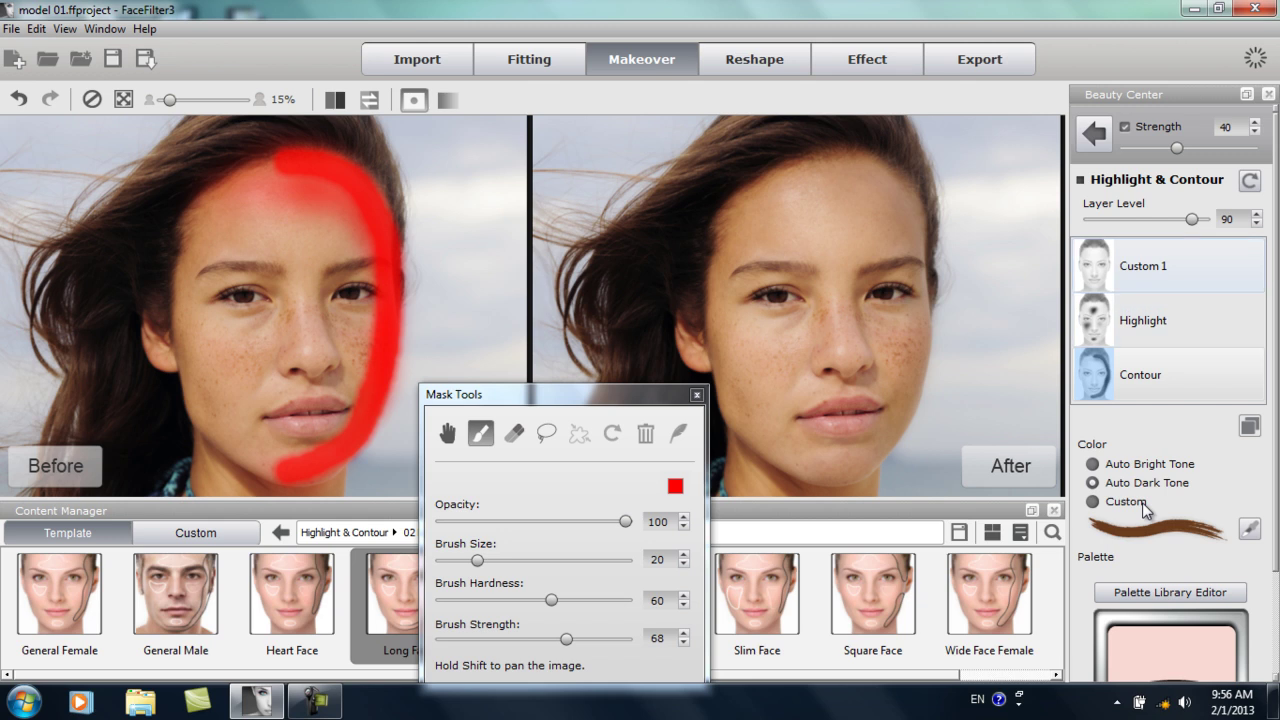
Step: Select the Custom 1 layer and set both brush hardness and brush strength to 100
left_click(1143, 266)
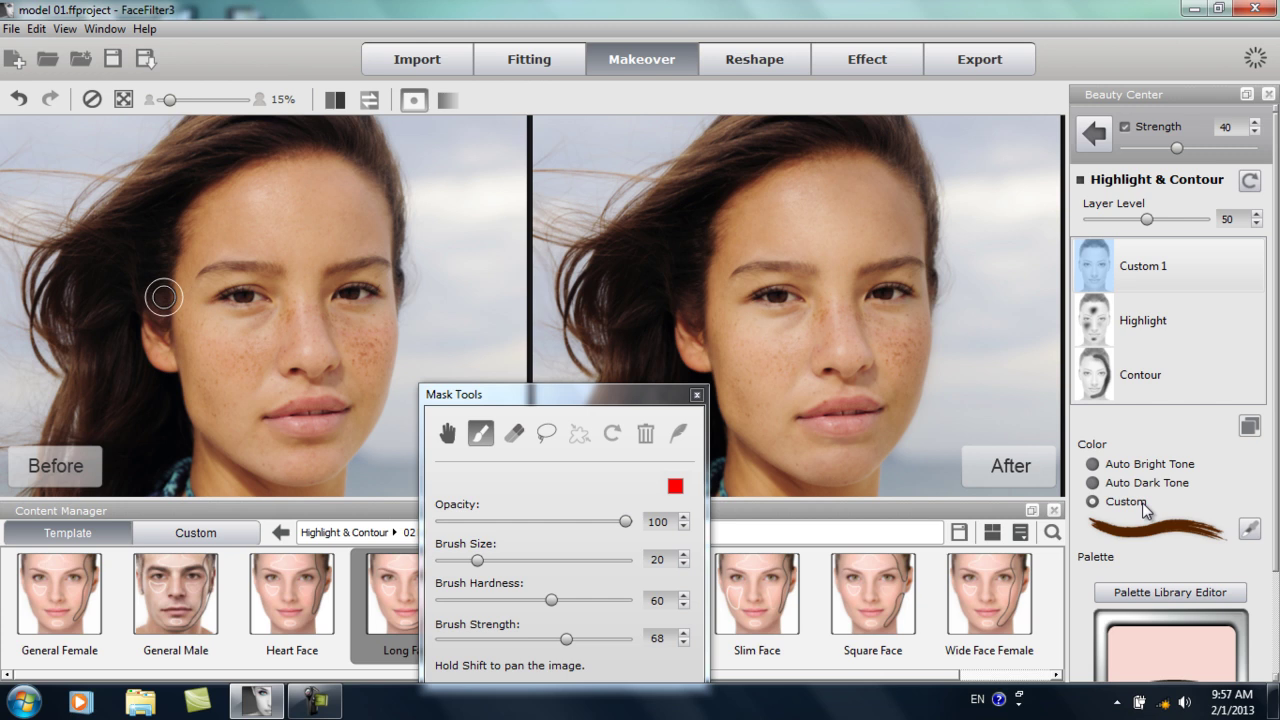
left_click(625, 600)
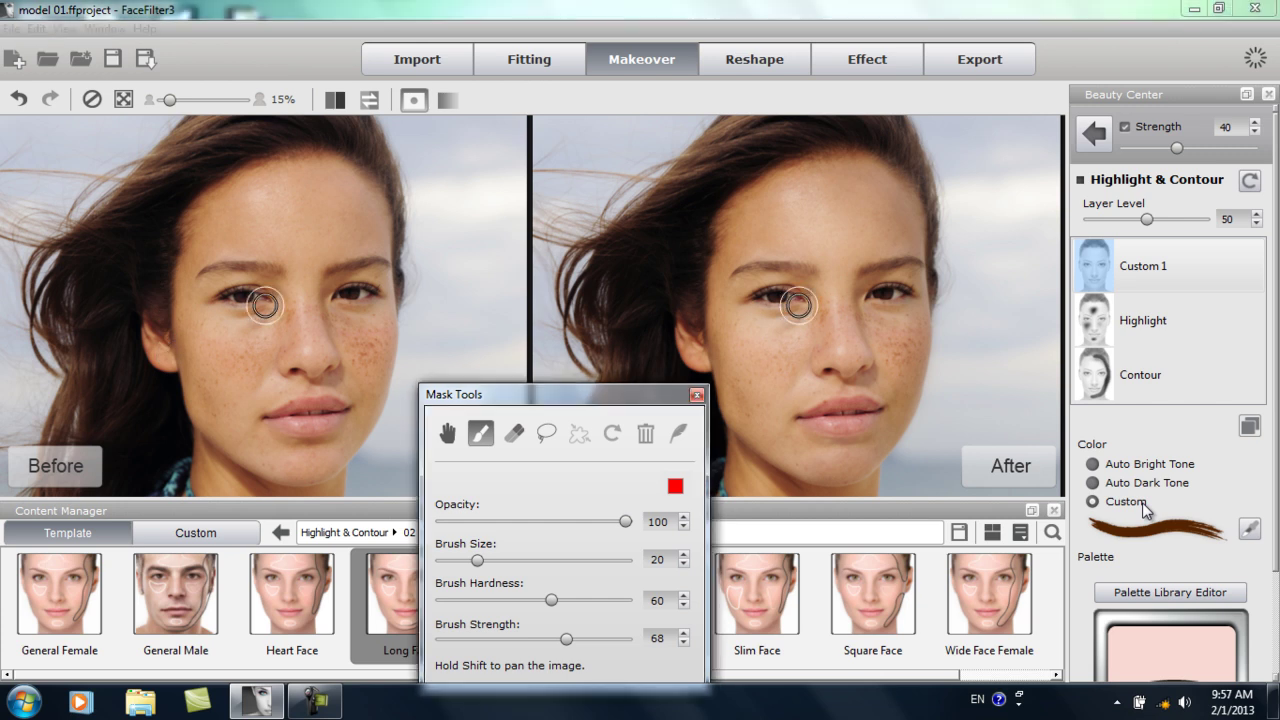
left_click(625, 638)
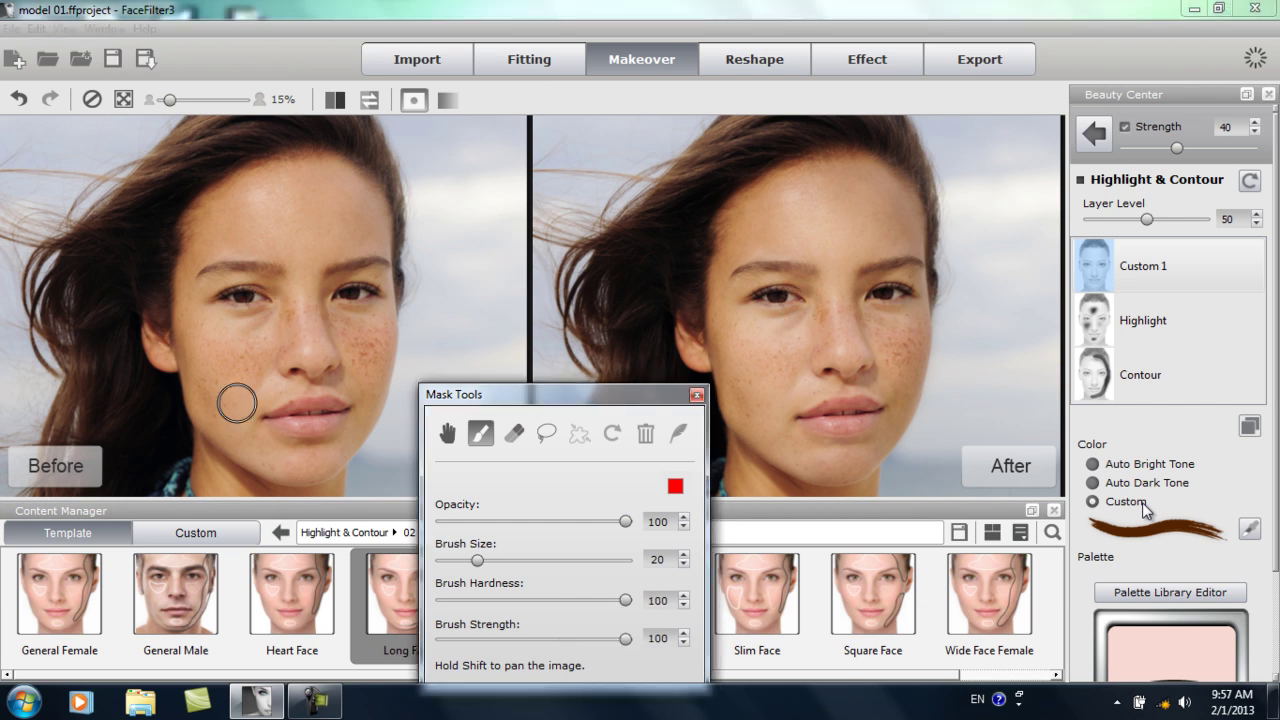
Step: With brush size 21, paint a Custom 1 mask stroke from the left temple down across the cheek, using layer level 80
scroll(213, 383, "up", 3)
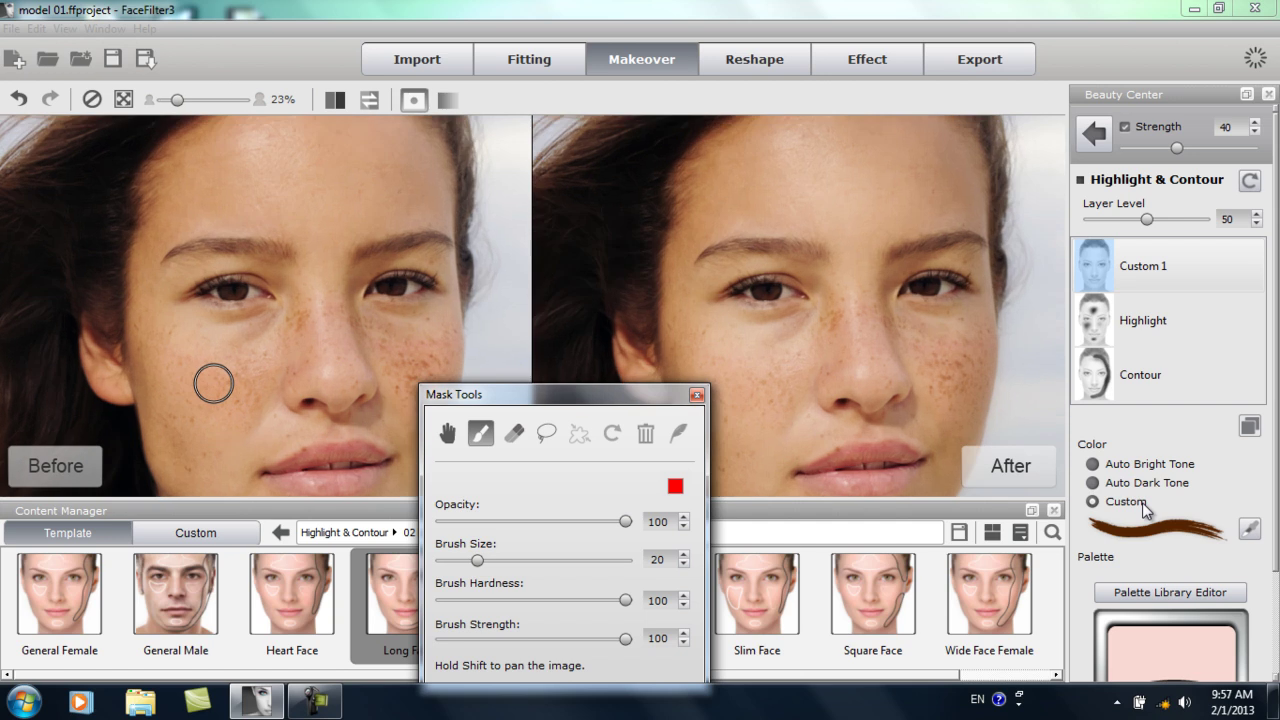
scroll(214, 382, "down", 1)
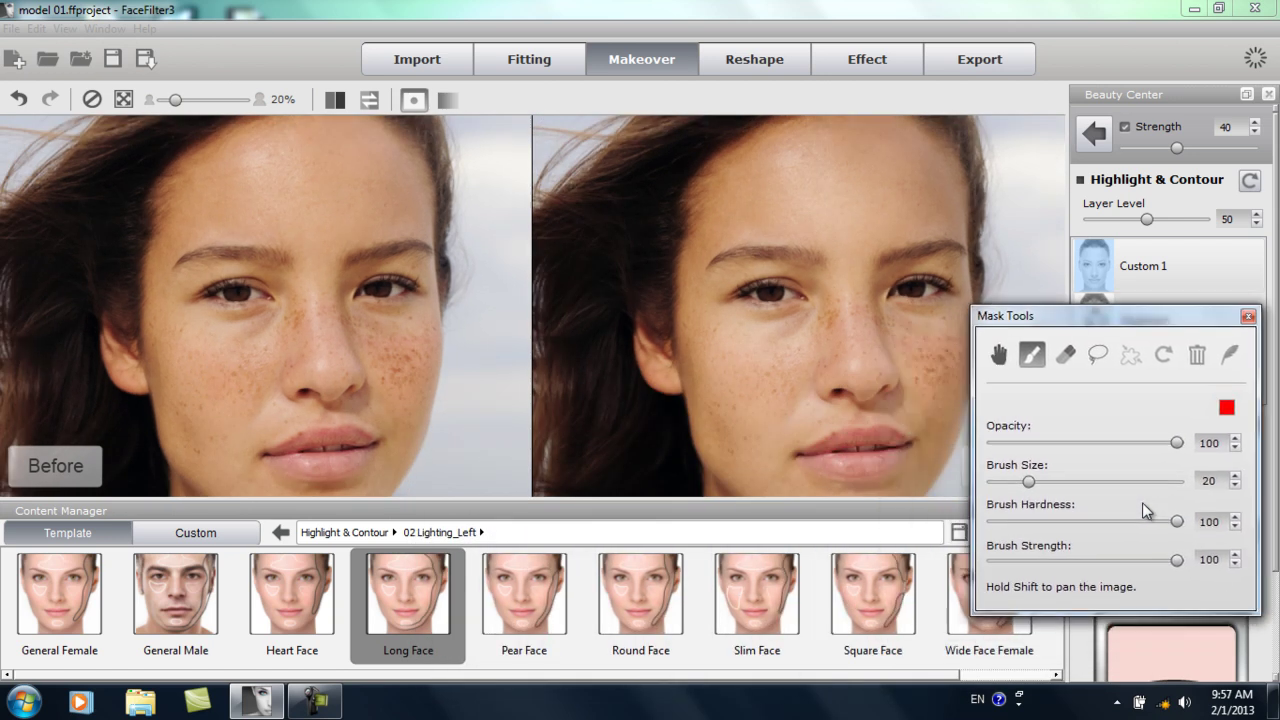
key("[")
key("]")
key("]")
mouse_move(140, 297)
left_mouse_down()
mouse_move(142, 348)
mouse_move(168, 386)
mouse_move(247, 415)
left_mouse_up()
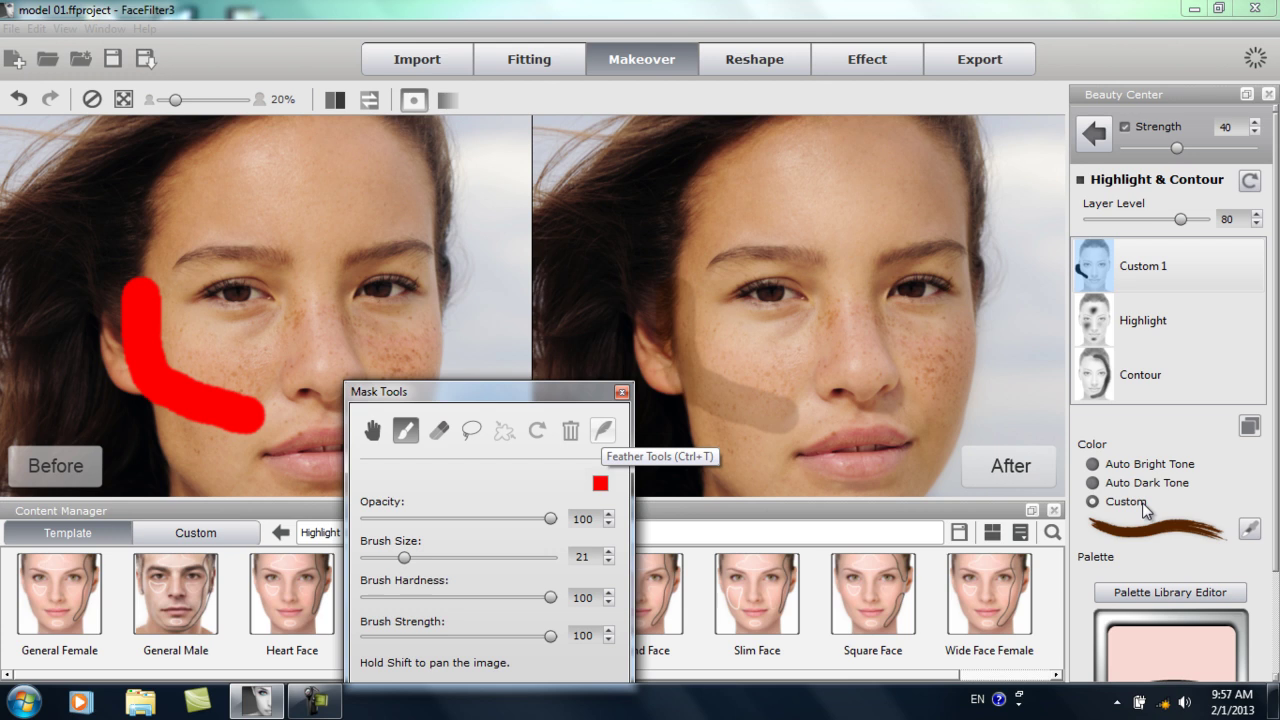
Step: Feather the painted cheek mask by 82
key("ctrl+t")
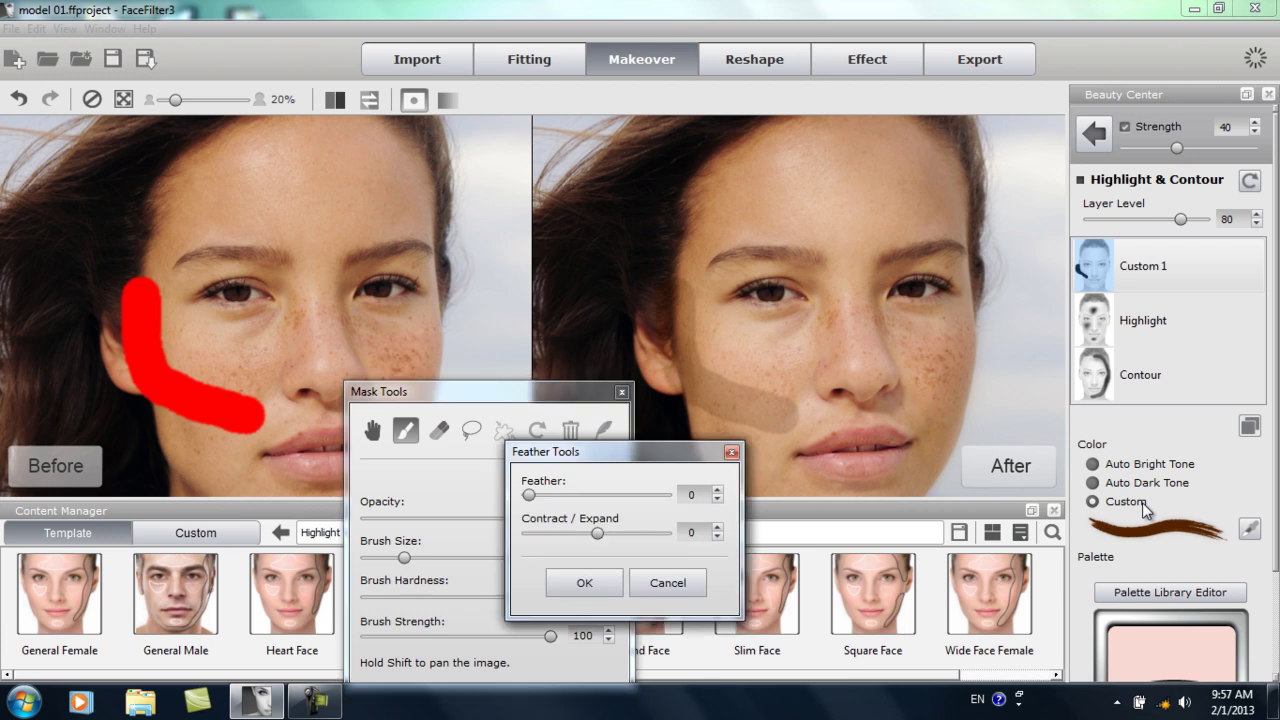
left_click_drag(529, 495, 595, 495)
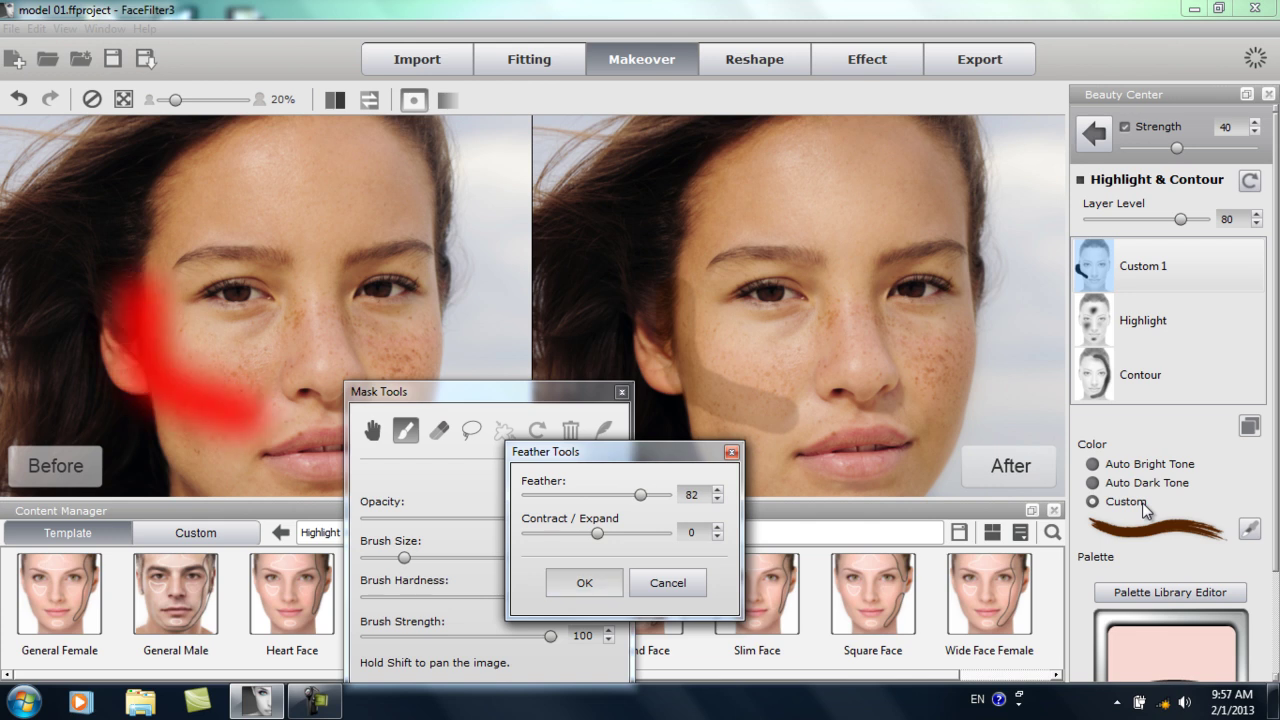
key("Return")
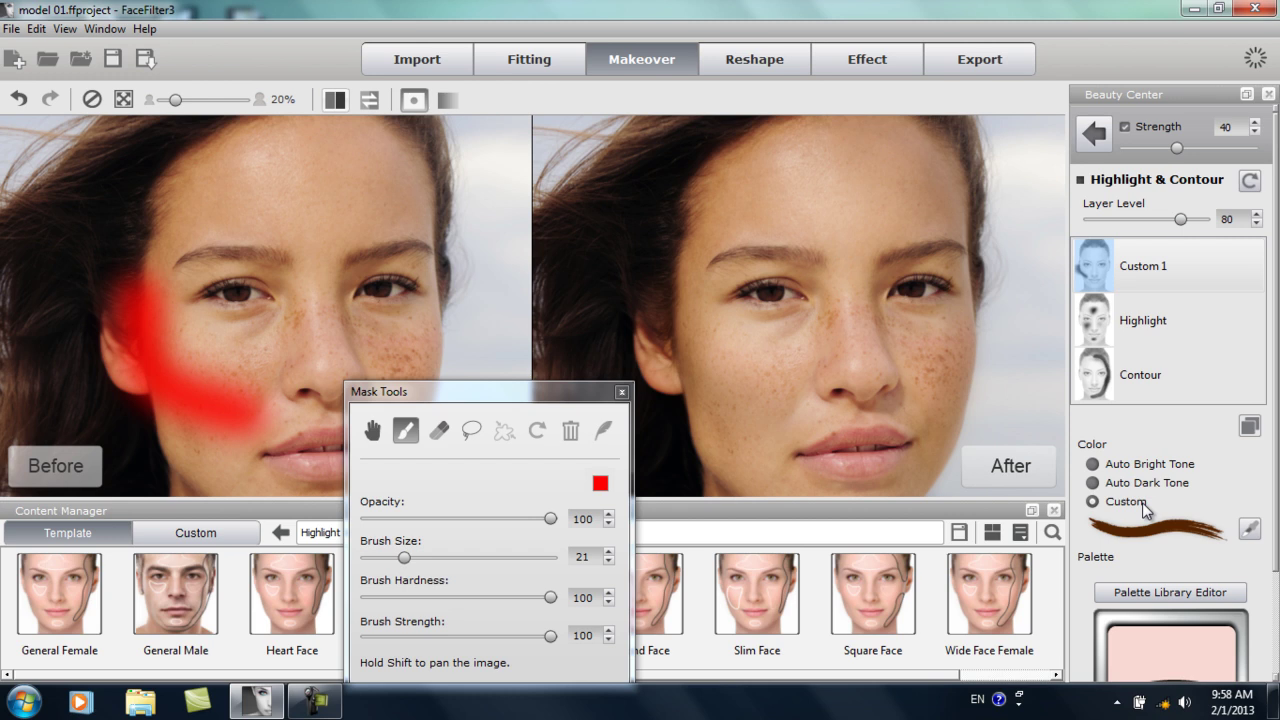
Step: Compare the original and retouched face in split view by moving the divider, and return to the side-by-side mask view
left_click(335, 99)
left_click_drag(490, 391, 536, 522)
left_click(667, 523)
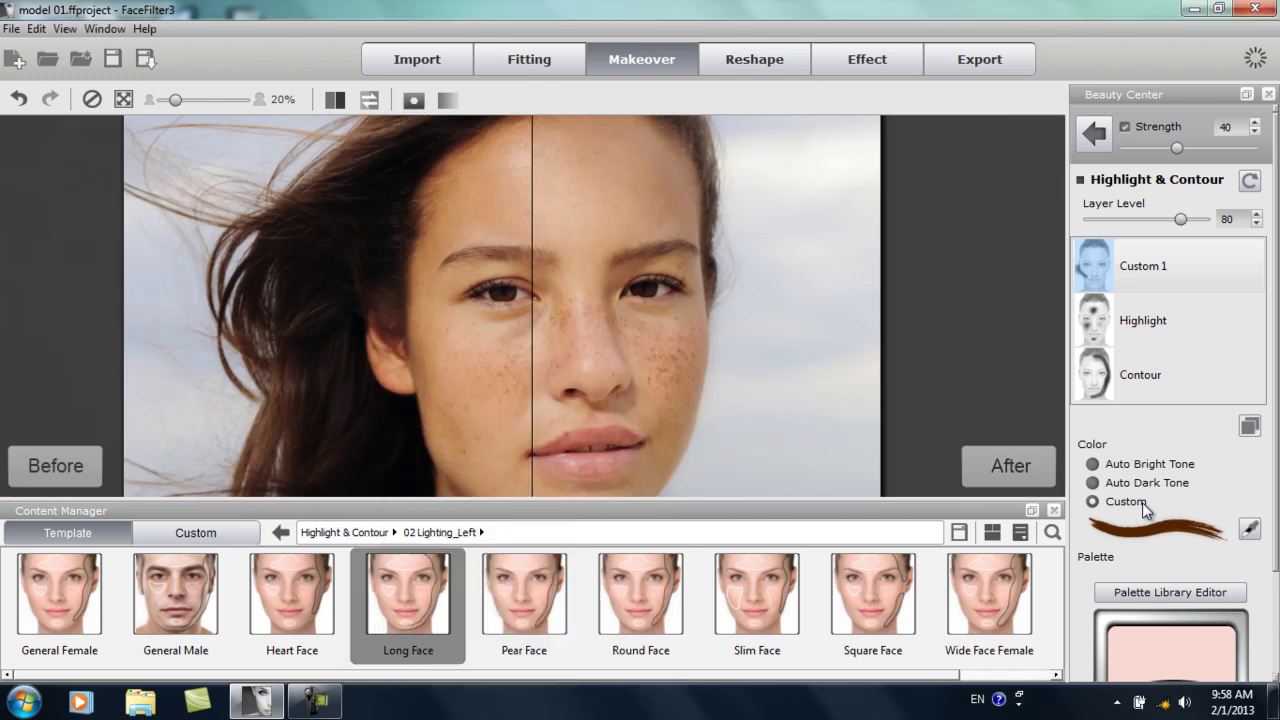
left_click_drag(532, 400, 380, 400)
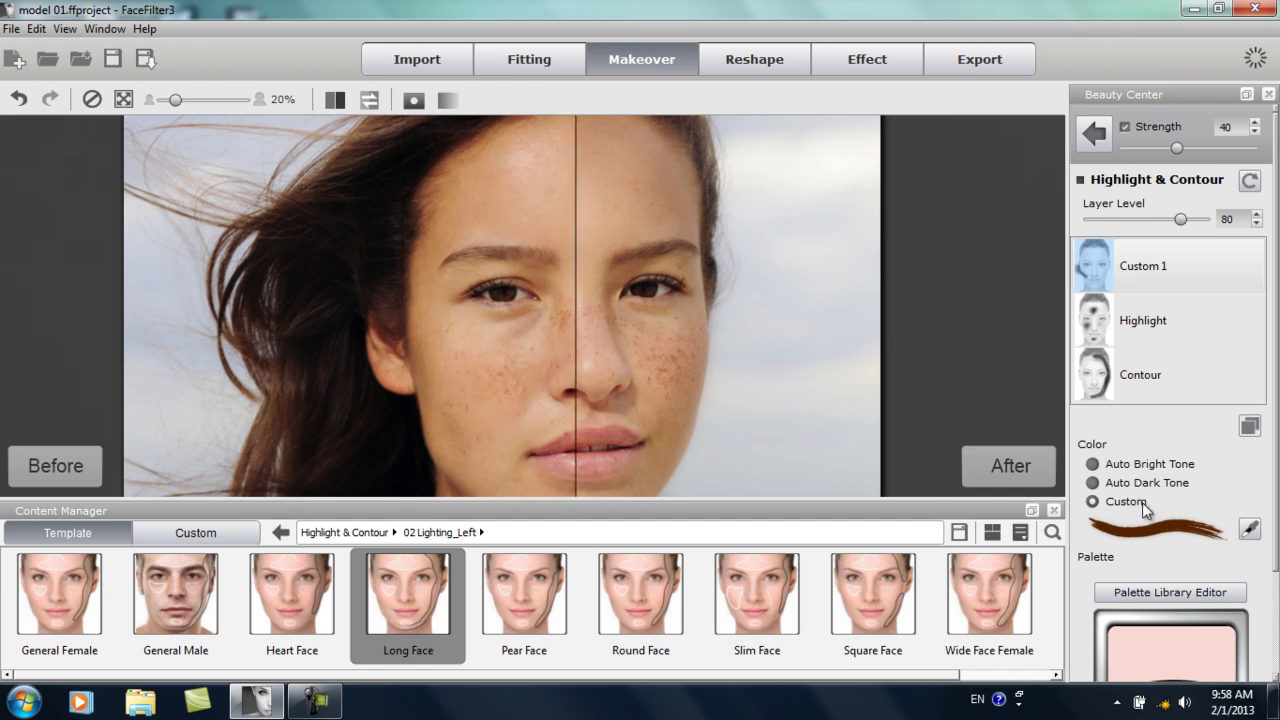
key("Tab")
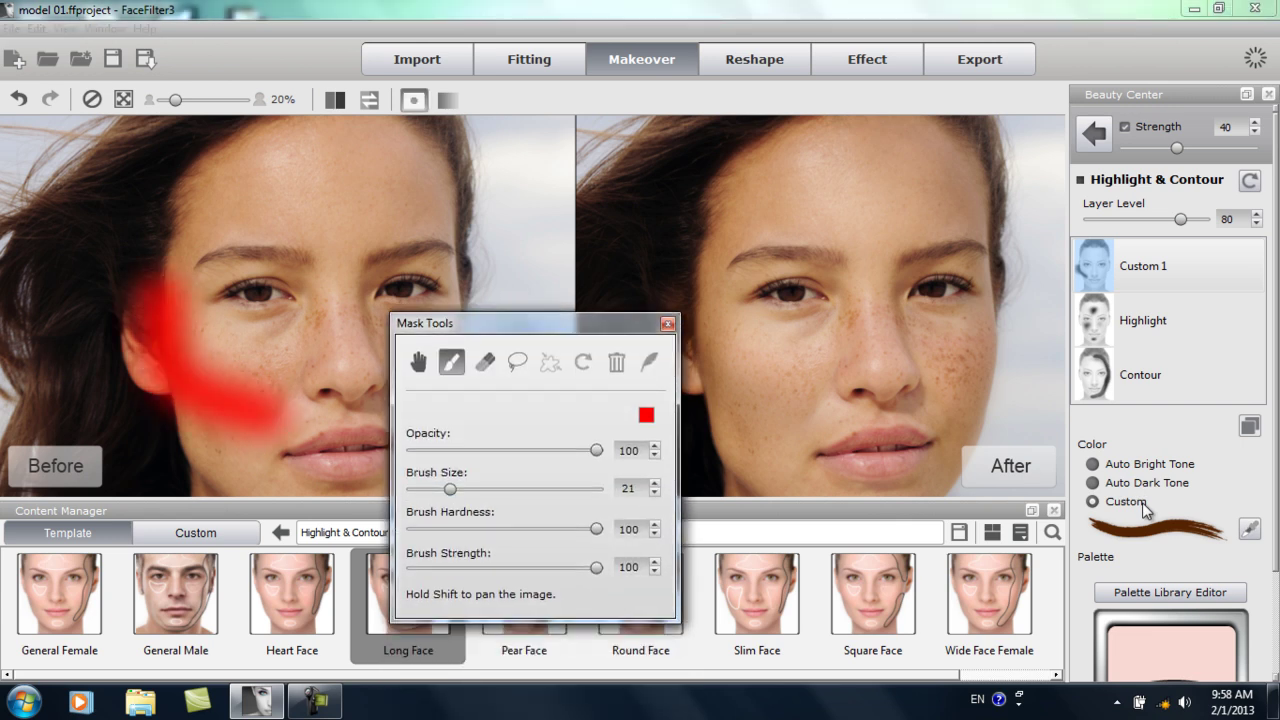
Step: Paint a thinner stroke with brush size 10 along the middle of the cheek mask and feather it by 56
left_click_drag(450, 489, 430, 489)
mouse_move(160, 308)
left_mouse_down()
mouse_move(177, 360)
mouse_move(256, 408)
left_mouse_up()
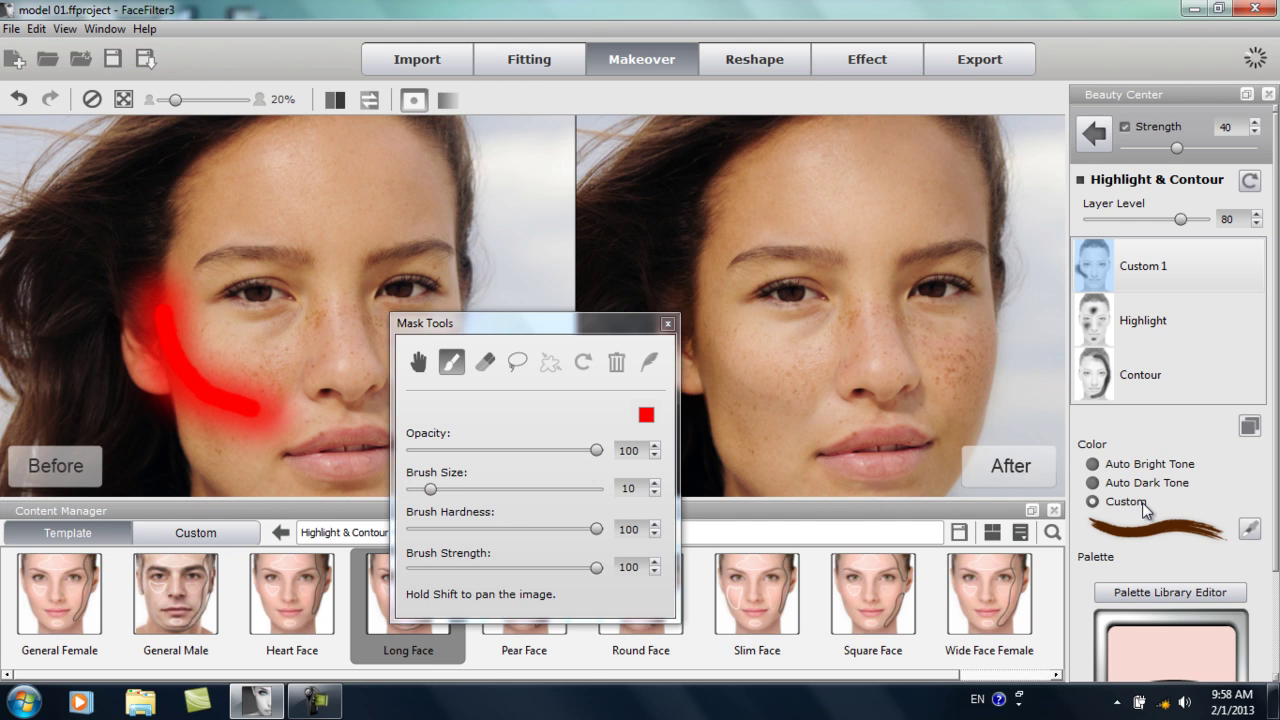
left_click(648, 362)
left_click_drag(529, 495, 602, 495)
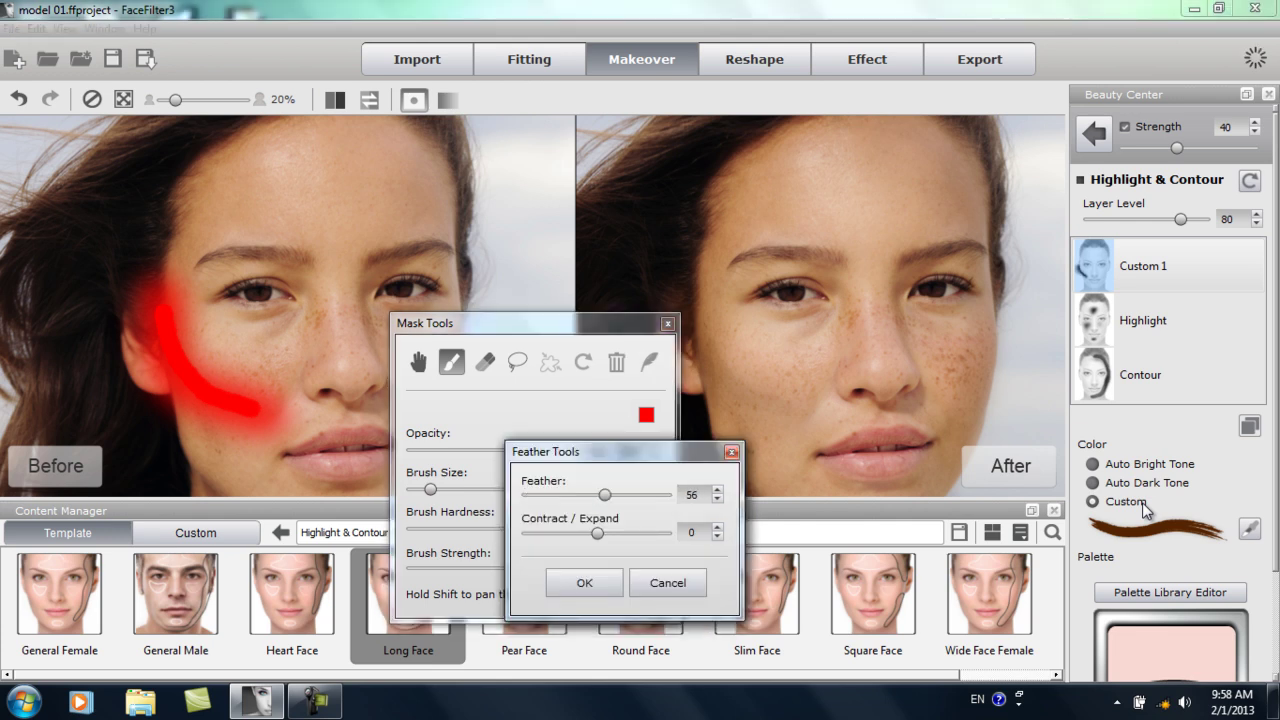
key("Return")
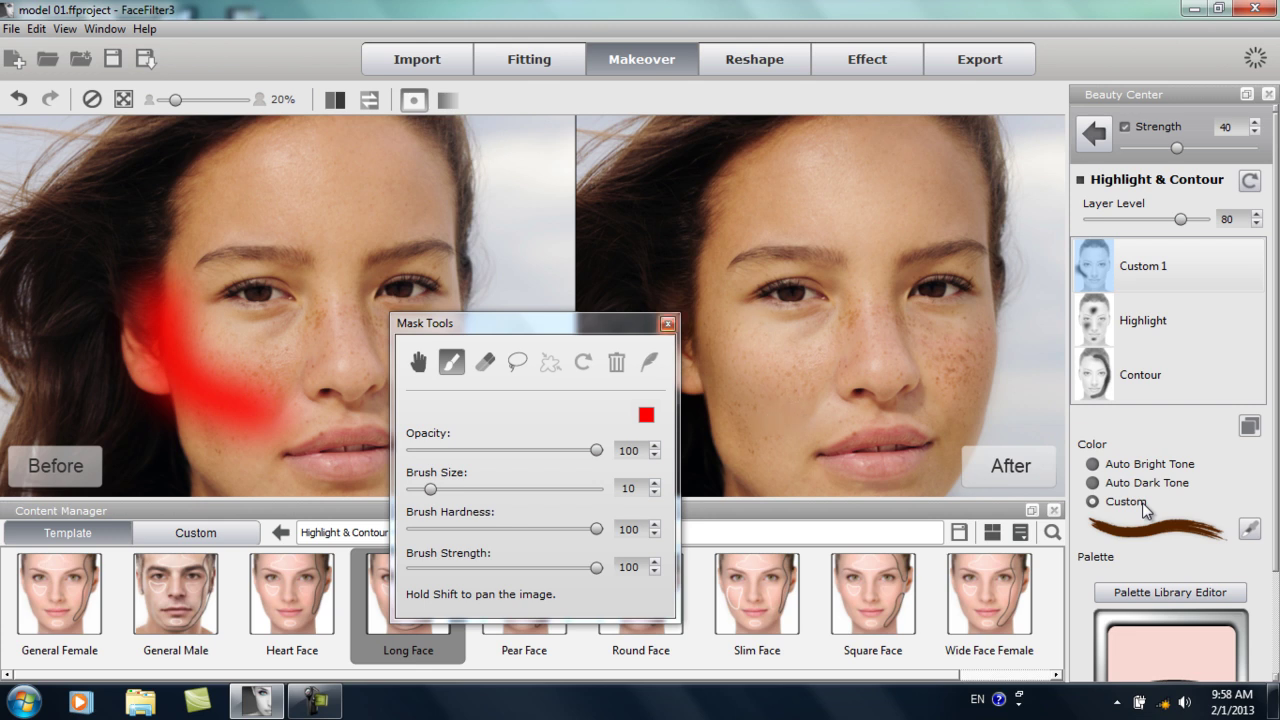
Step: Close the mask tools, add a second custom layer above Custom 1, and set its color to Auto Bright Tone
left_click(1143, 510)
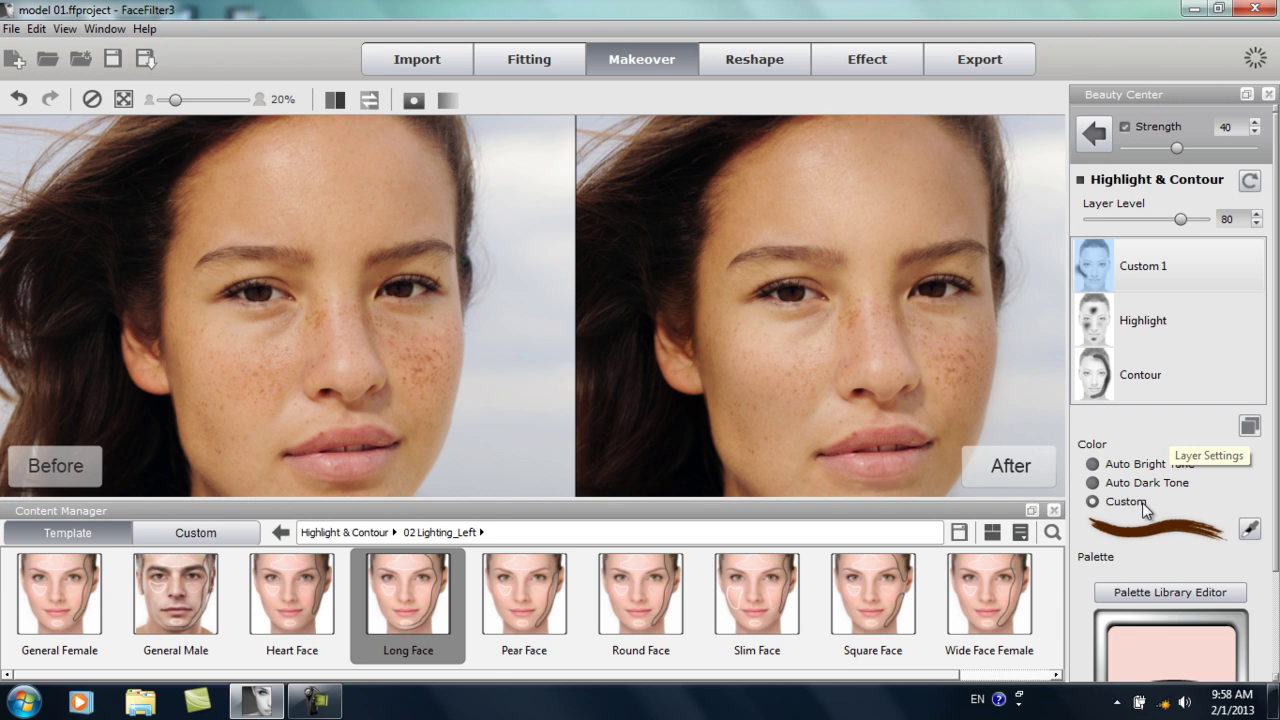
left_click(1249, 426)
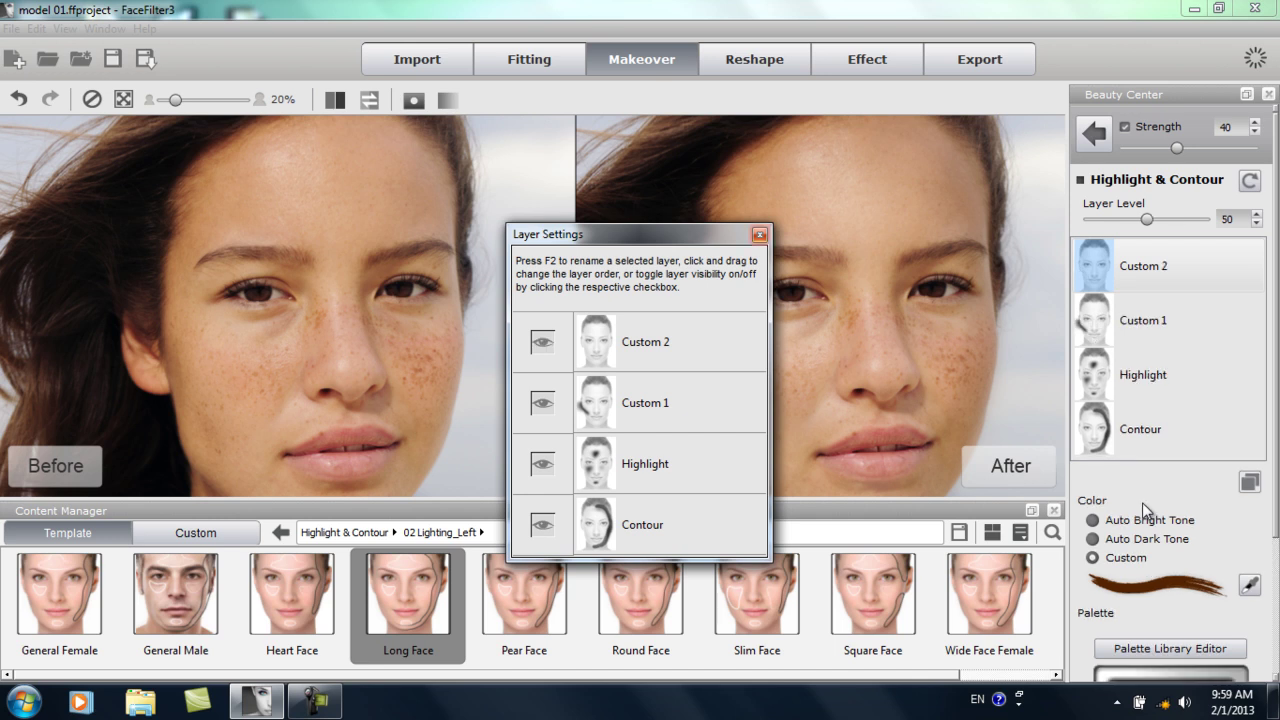
key("Escape")
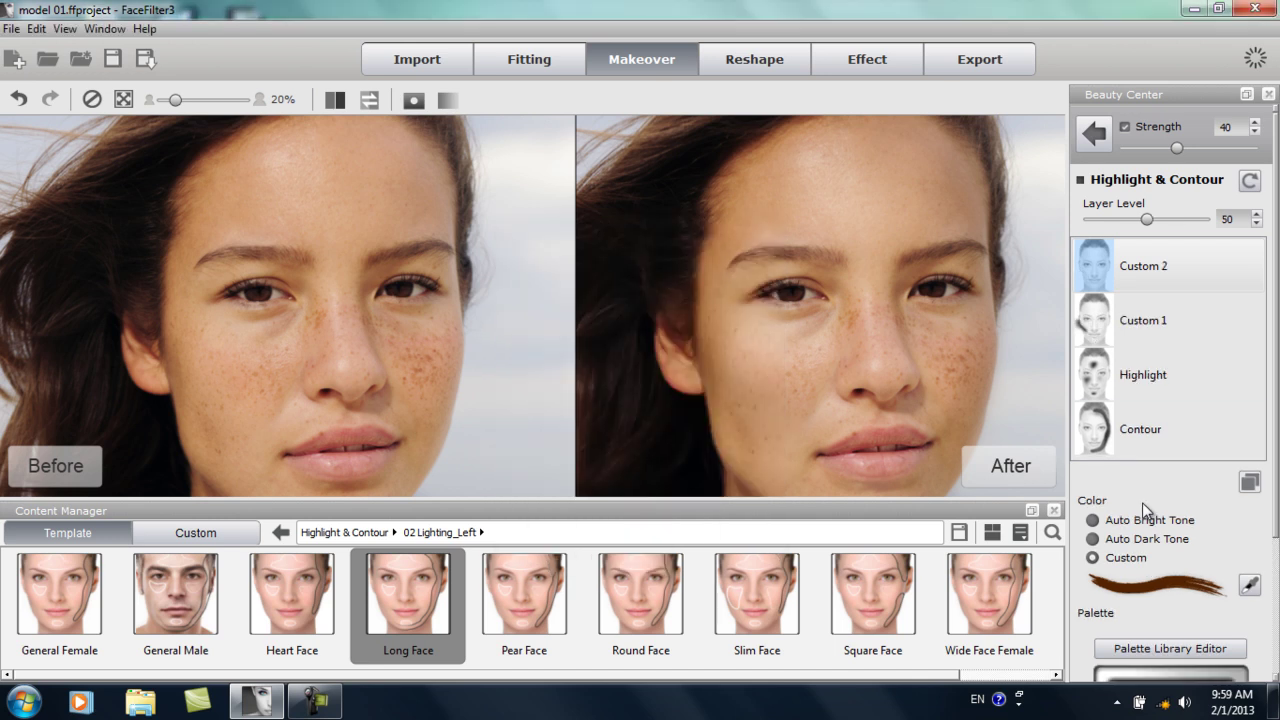
left_click(1145, 510)
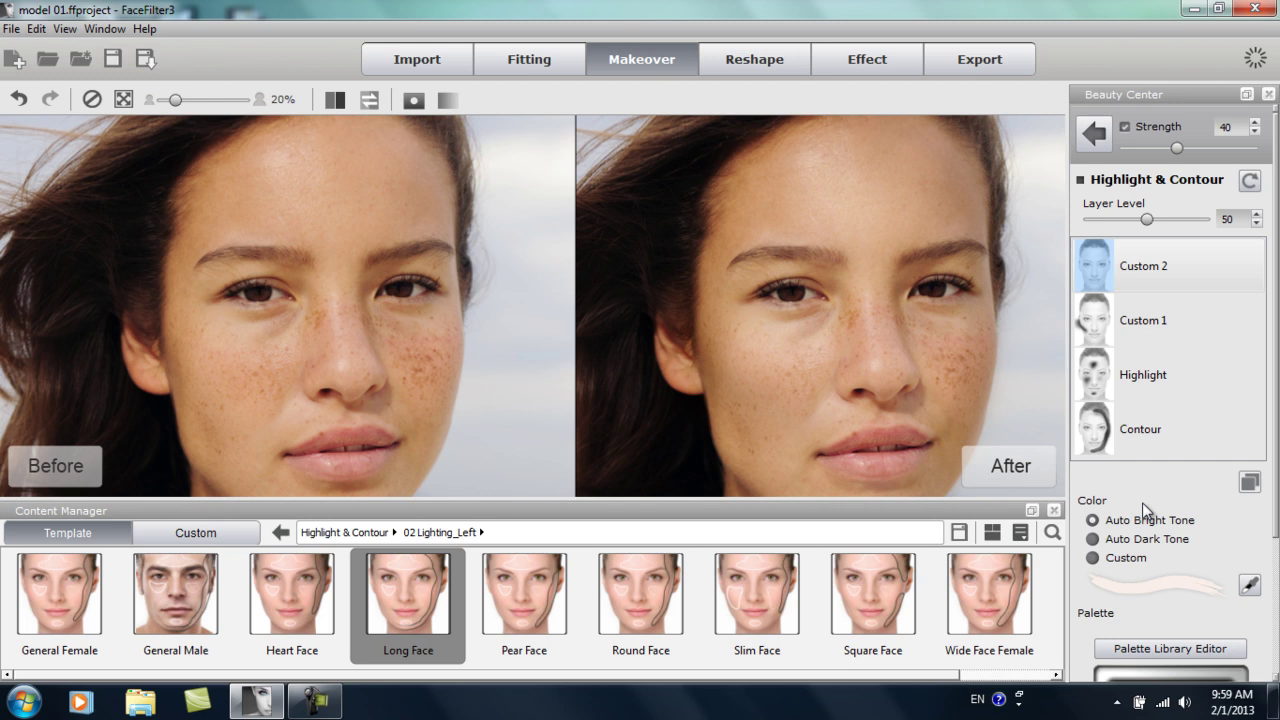
Step: Open the mask tools for the Custom 2 layer and set the brush size to 31 and the brush hardness to 71
key("m")
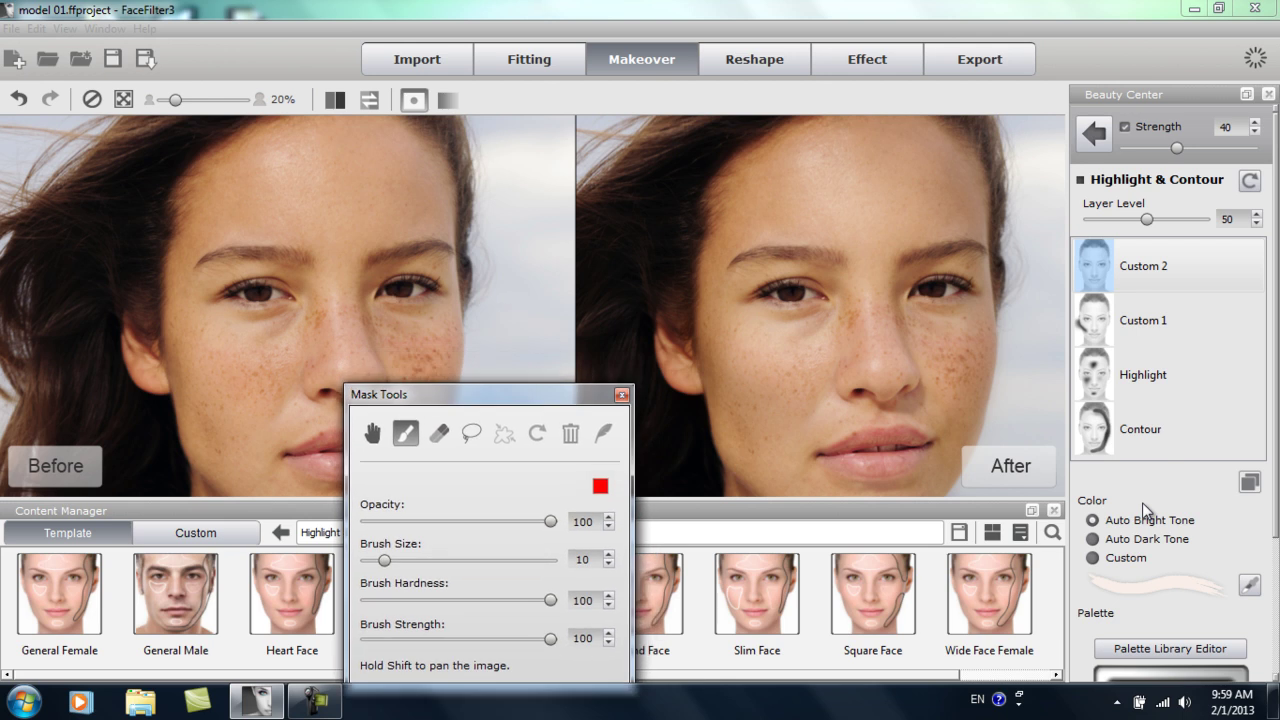
key("]")
key("shift+[")
key("bracketright")
key("bracketright")
key("bracketright")
key("bracketright")
key("bracketright")
key("bracketright")
key("bracketright")
key("bracketright")
key("bracketright")
key("bracketright")
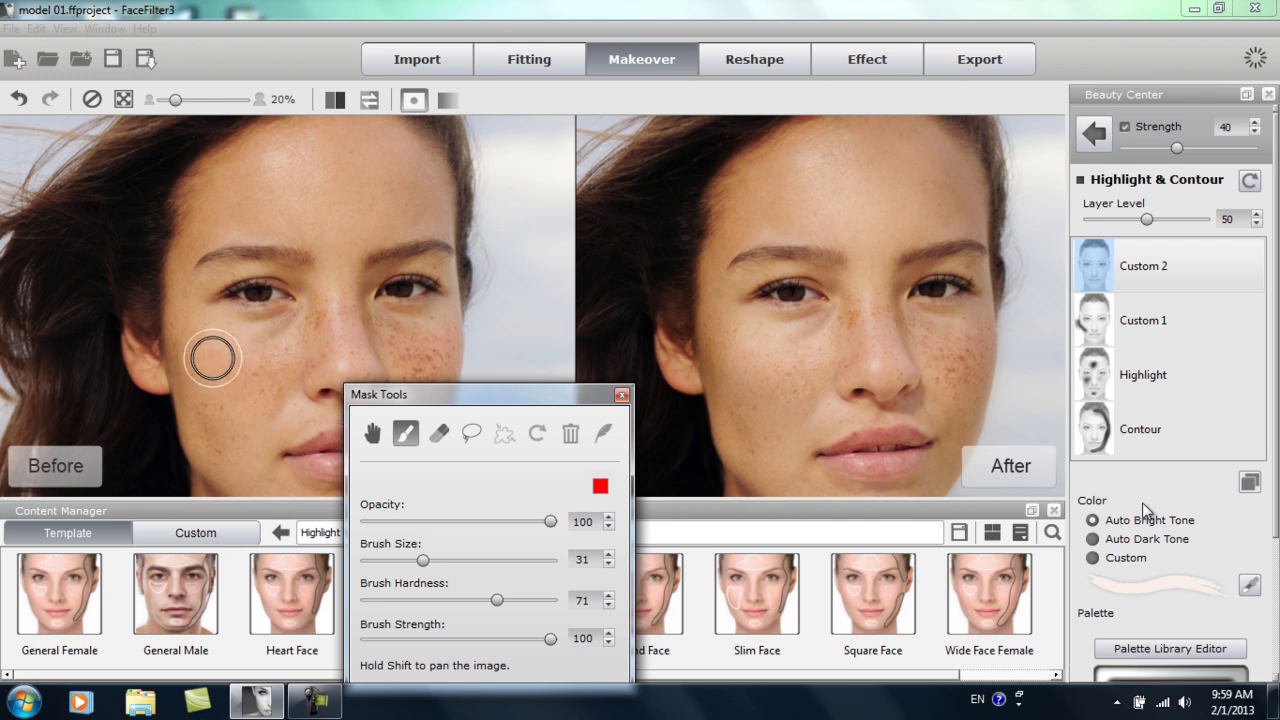
Step: Paint a round mask patch on the cheek between the visible ear and the nose, and feather its edges
left_click(214, 364)
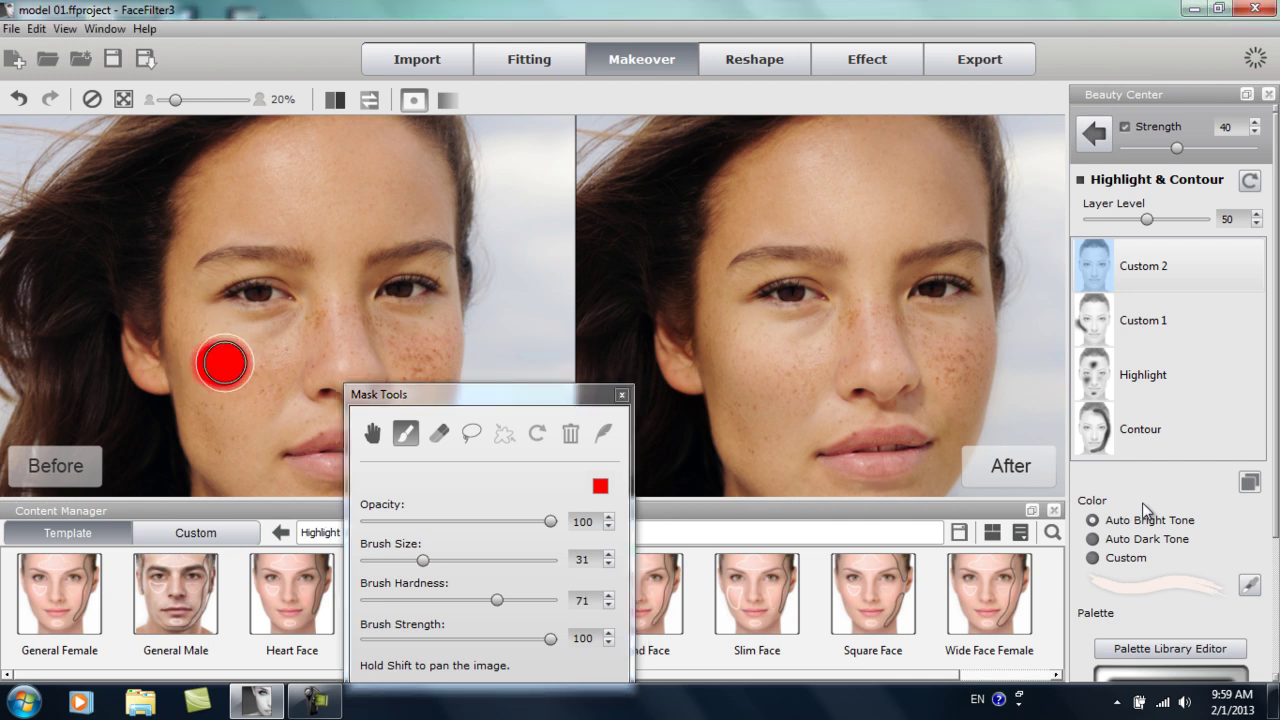
mouse_move(216, 365)
left_mouse_down()
mouse_move(217, 351)
mouse_move(228, 368)
left_mouse_up()
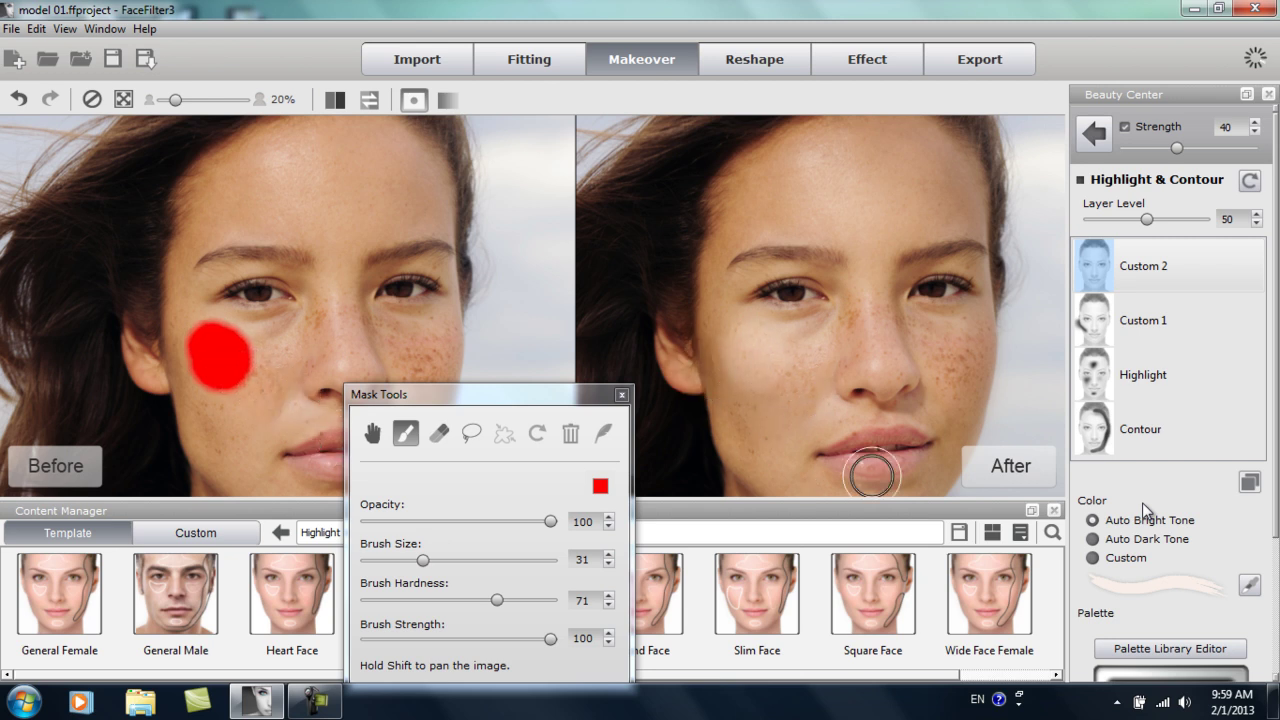
mouse_move(266, 357)
left_mouse_down()
mouse_move(237, 354)
mouse_move(246, 365)
left_mouse_up()
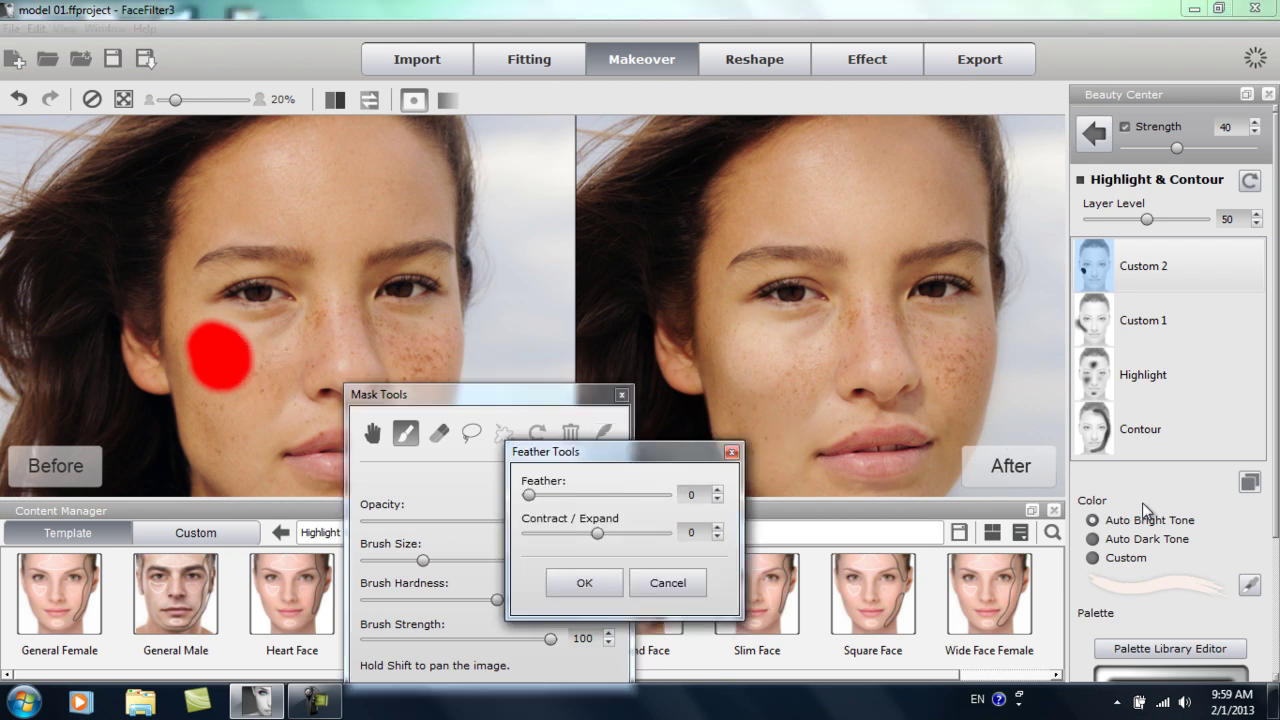
left_click_drag(535, 494, 609, 494)
left_click(584, 583)
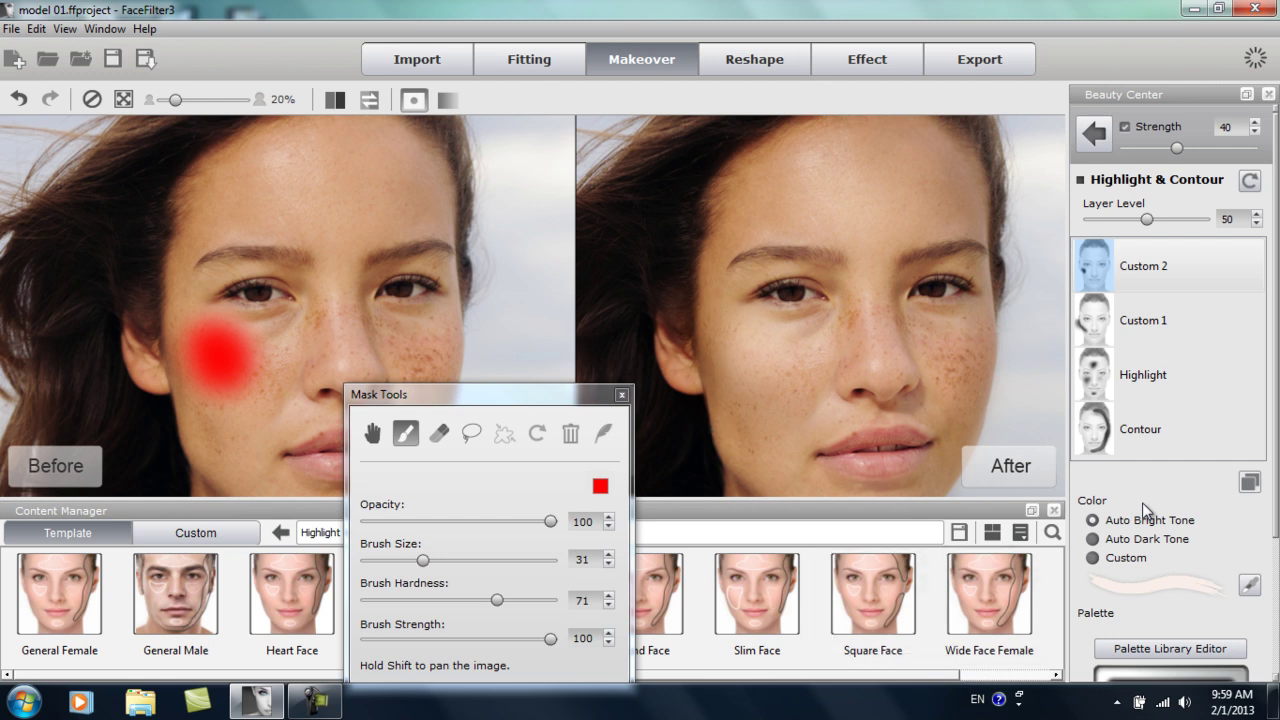
Step: Paint a slanted stroke with brush size 21 across the upper part of the cheek mask, feather it, and close the mask tools
left_click_drag(423, 560, 404, 560)
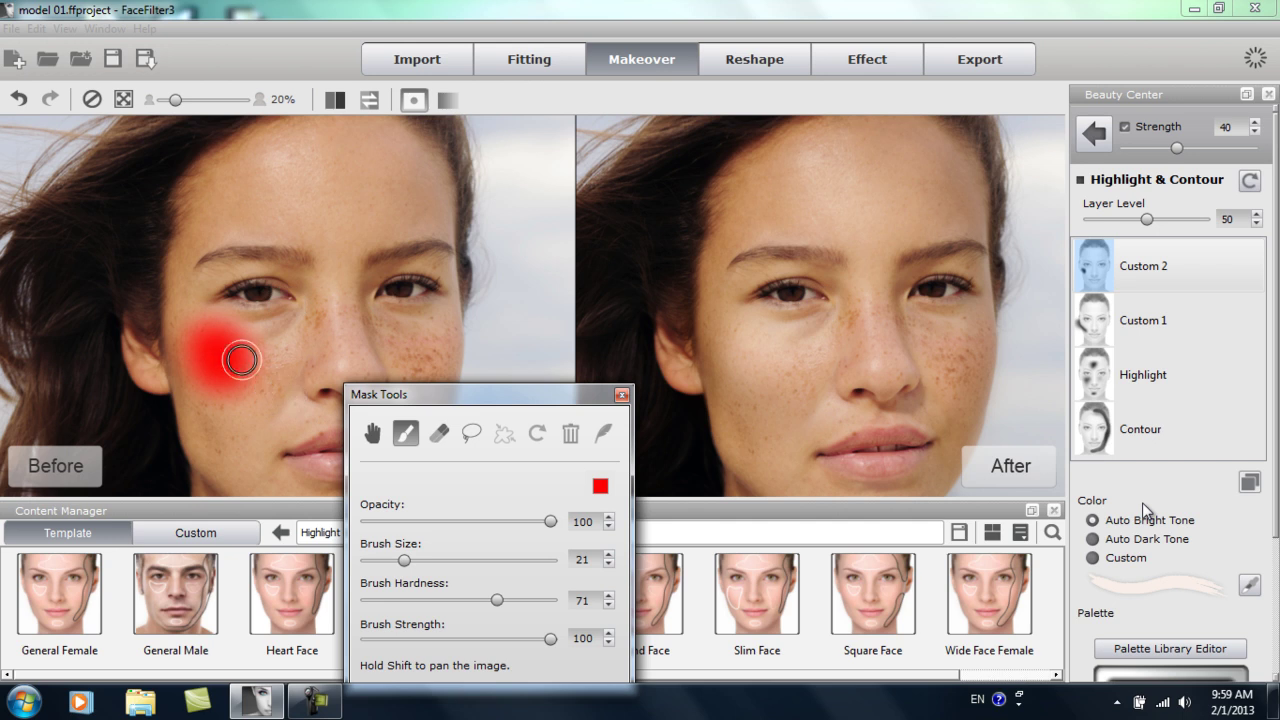
mouse_move(217, 346)
left_mouse_down()
mouse_move(246, 351)
mouse_move(186, 331)
left_mouse_up()
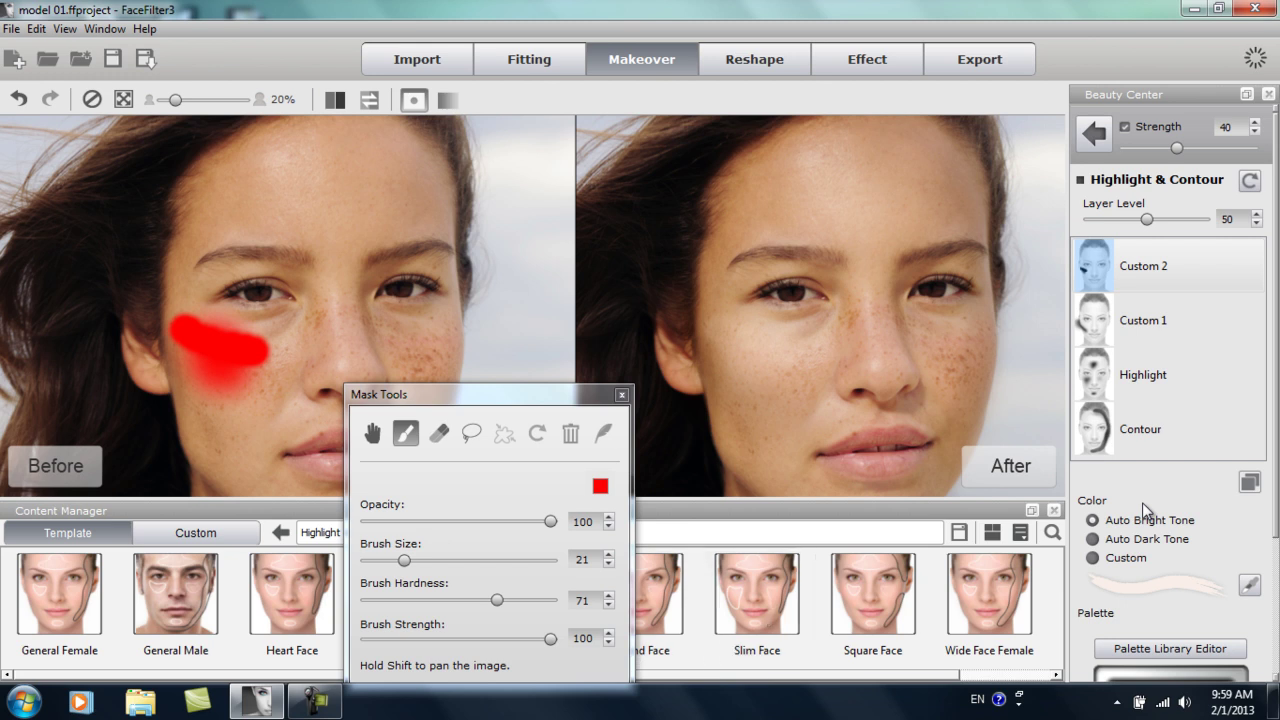
left_click(603, 433)
left_click(602, 432)
left_click_drag(529, 495, 629, 495)
left_click(584, 582)
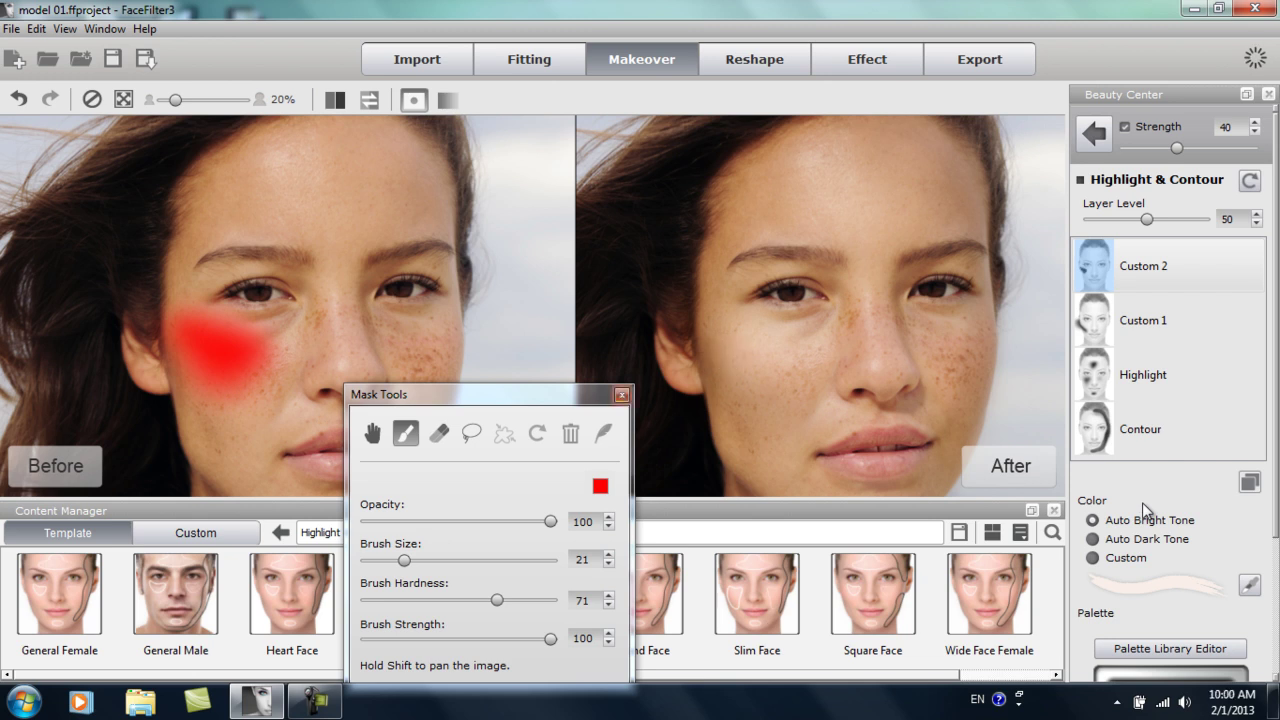
left_click(621, 394)
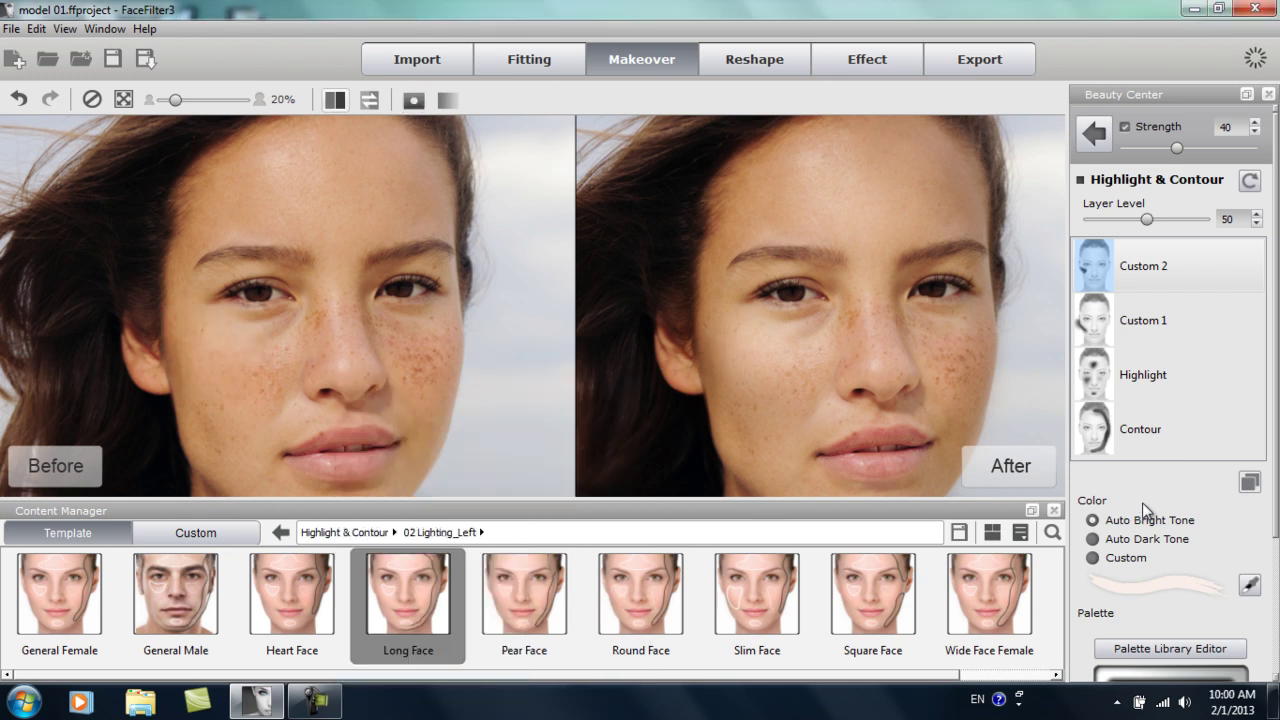